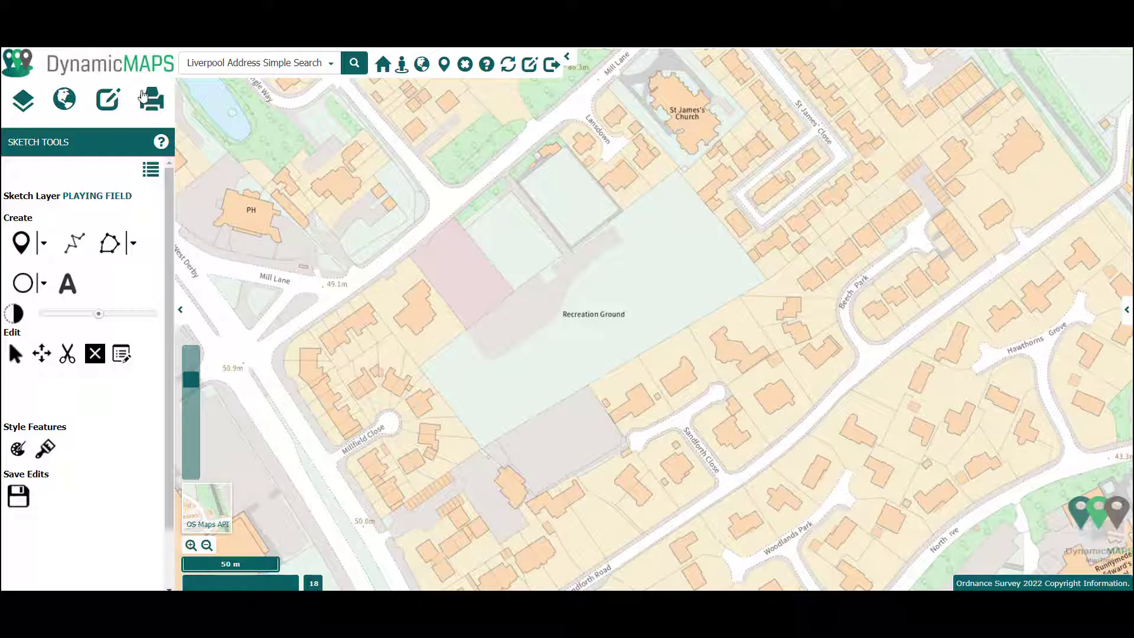
Place a point marker on the map just west of the Recreation Ground label and save the sketch edits.
{"action": "left_click", "coordinate": [48, 244]}
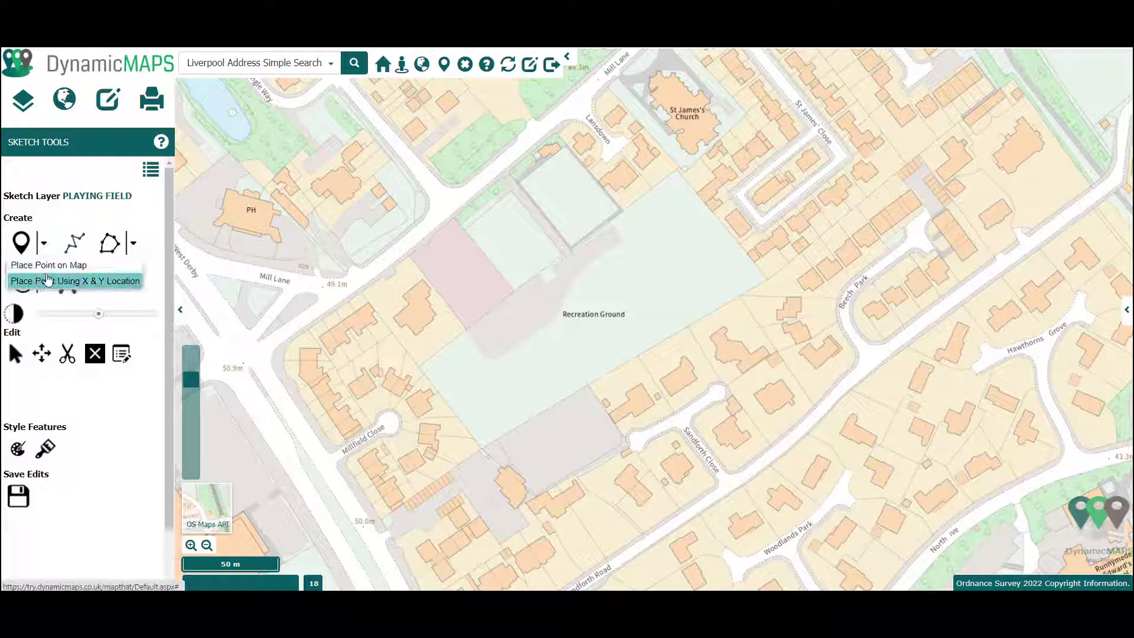
{"action": "left_click", "coordinate": [48, 267]}
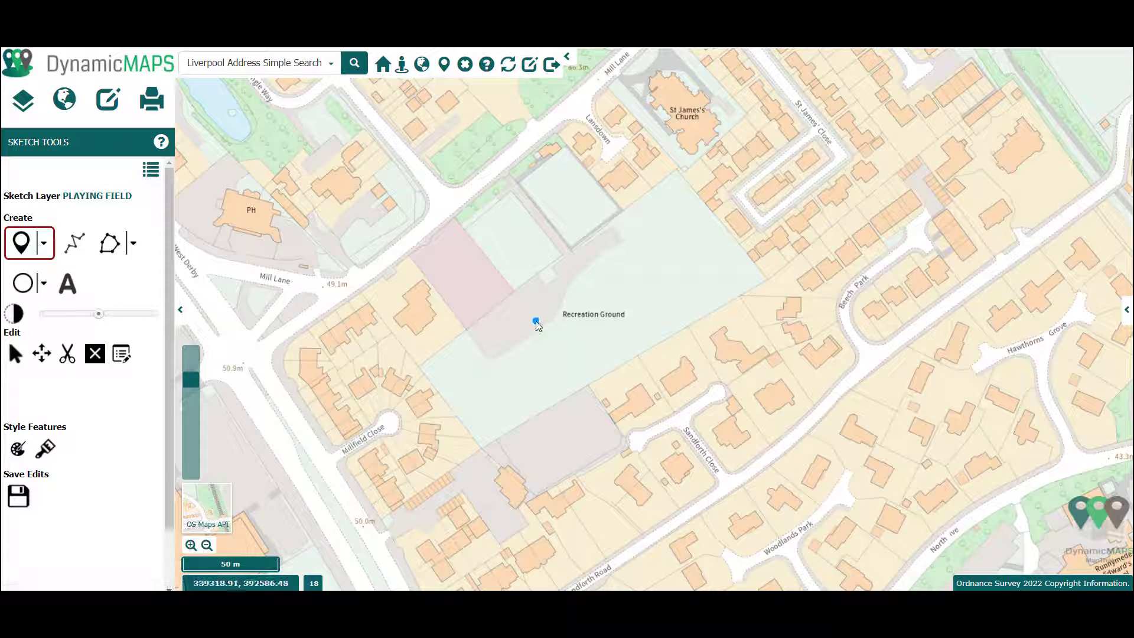
{"action": "left_click", "coordinate": [540, 316]}
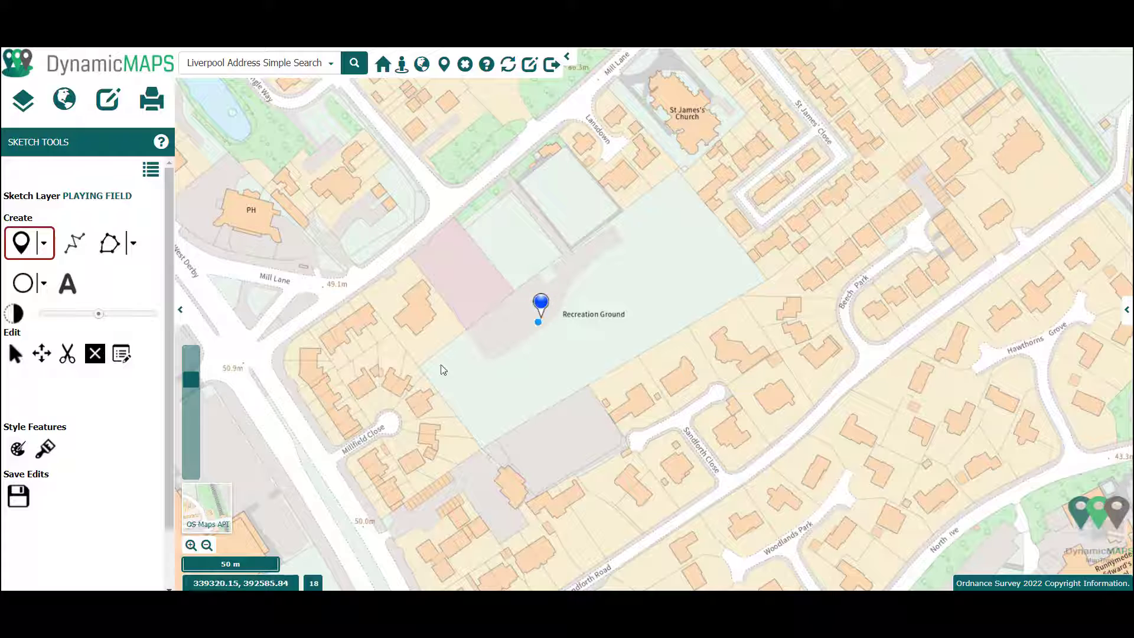
{"action": "left_click", "coordinate": [19, 499]}
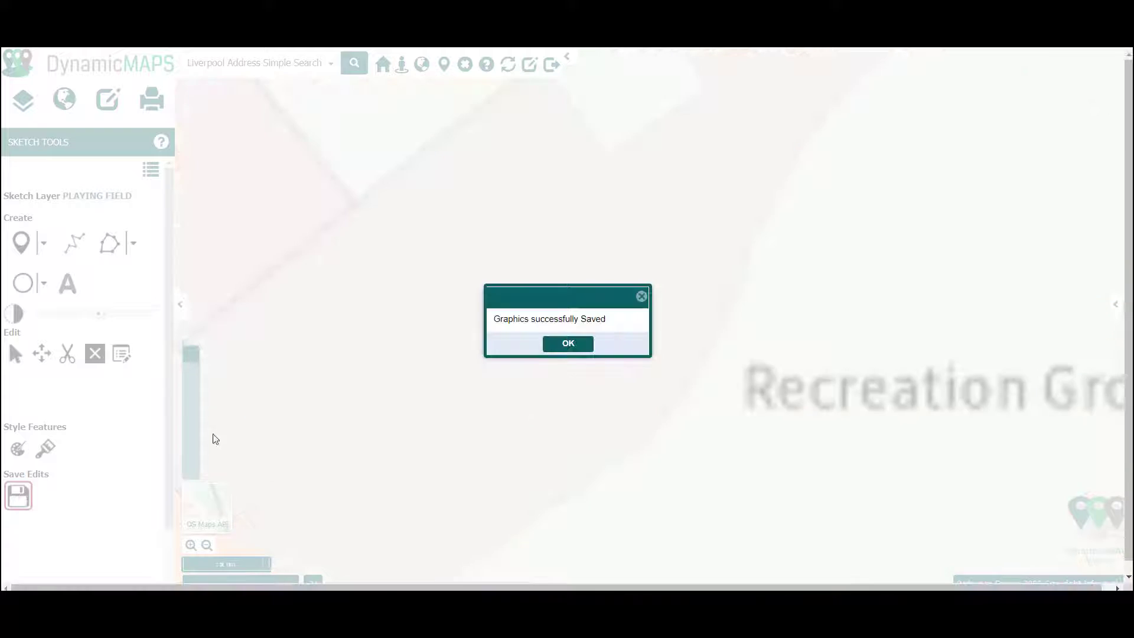
{"action": "left_click", "coordinate": [564, 342]}
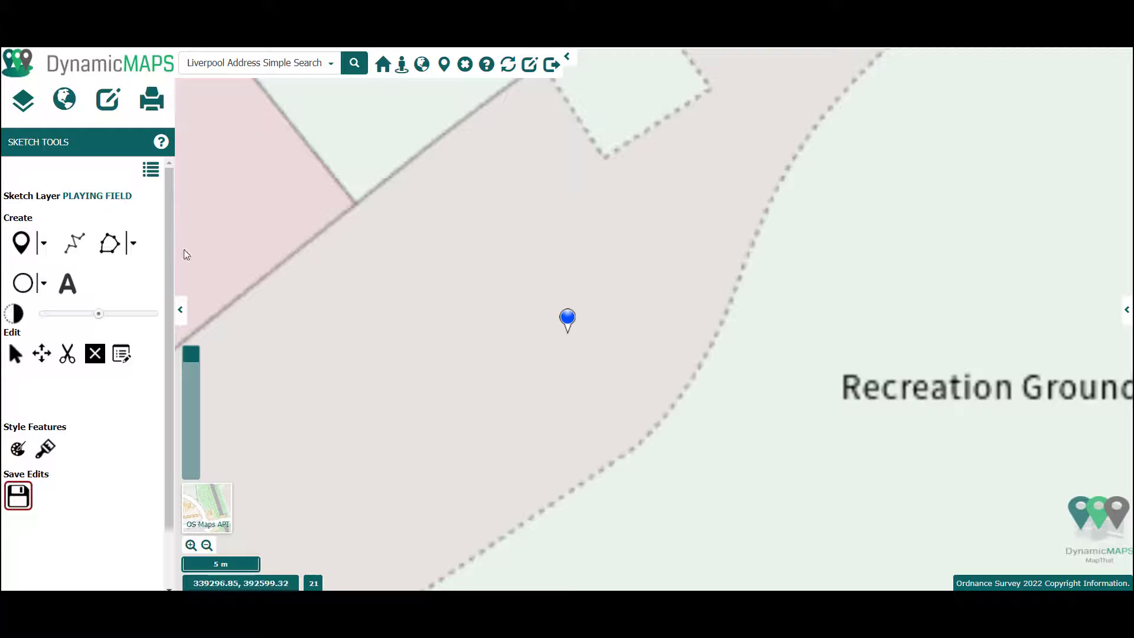
Open the feature style options and set the pin icon to Parks.
{"action": "left_click_drag", "start_coordinate": [168, 234], "coordinate": [158, 352]}
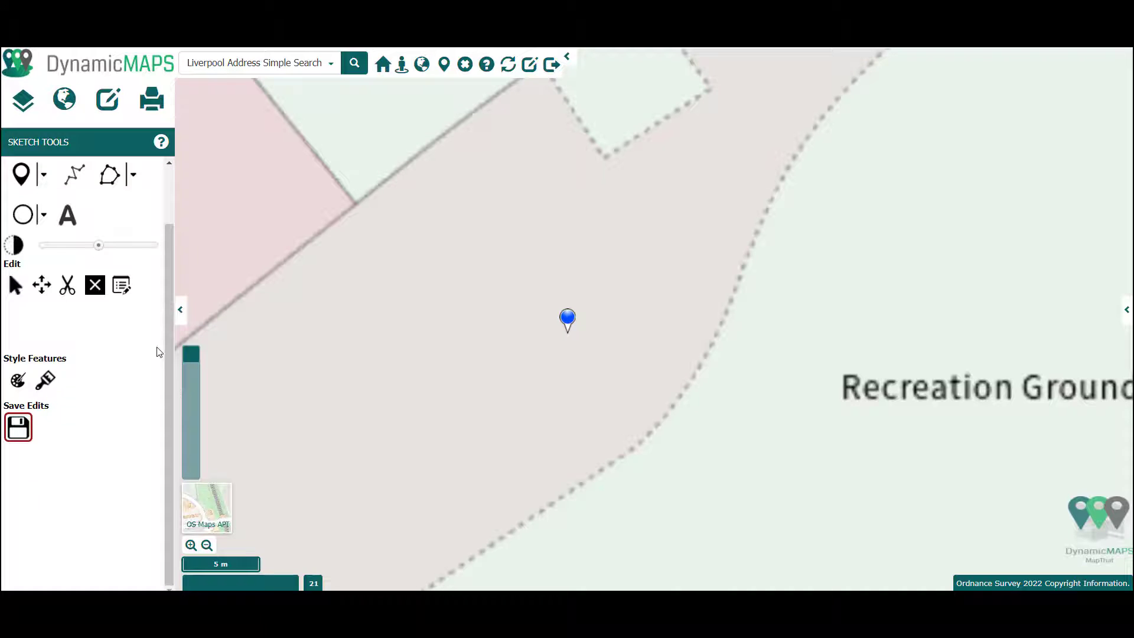
{"action": "left_click", "coordinate": [18, 381]}
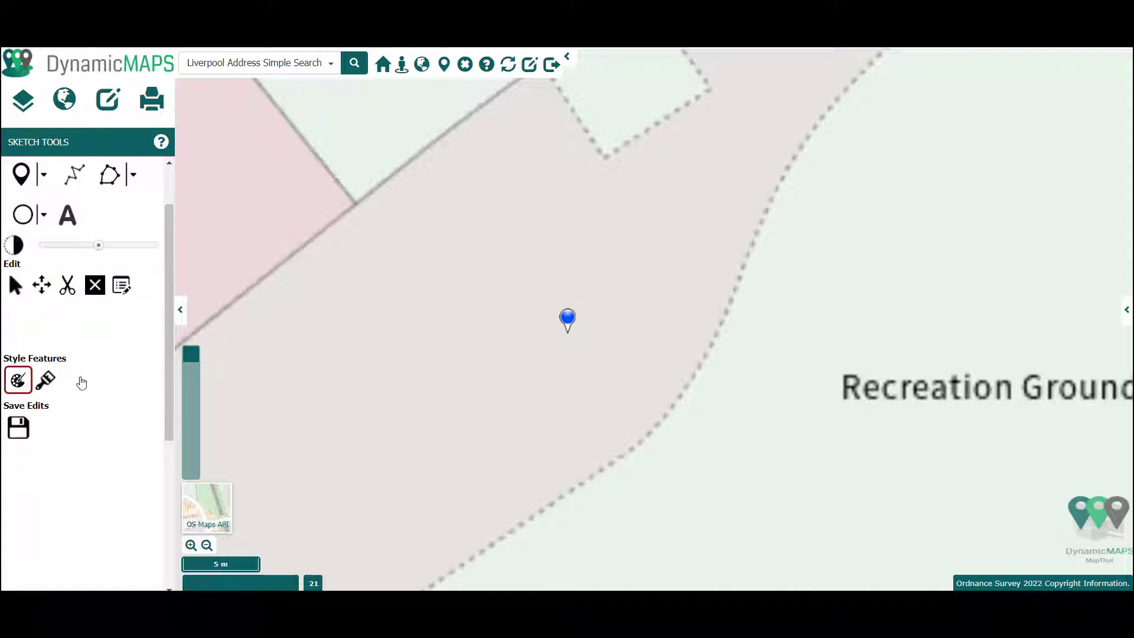
{"action": "left_click_drag", "start_coordinate": [168, 286], "coordinate": [150, 434]}
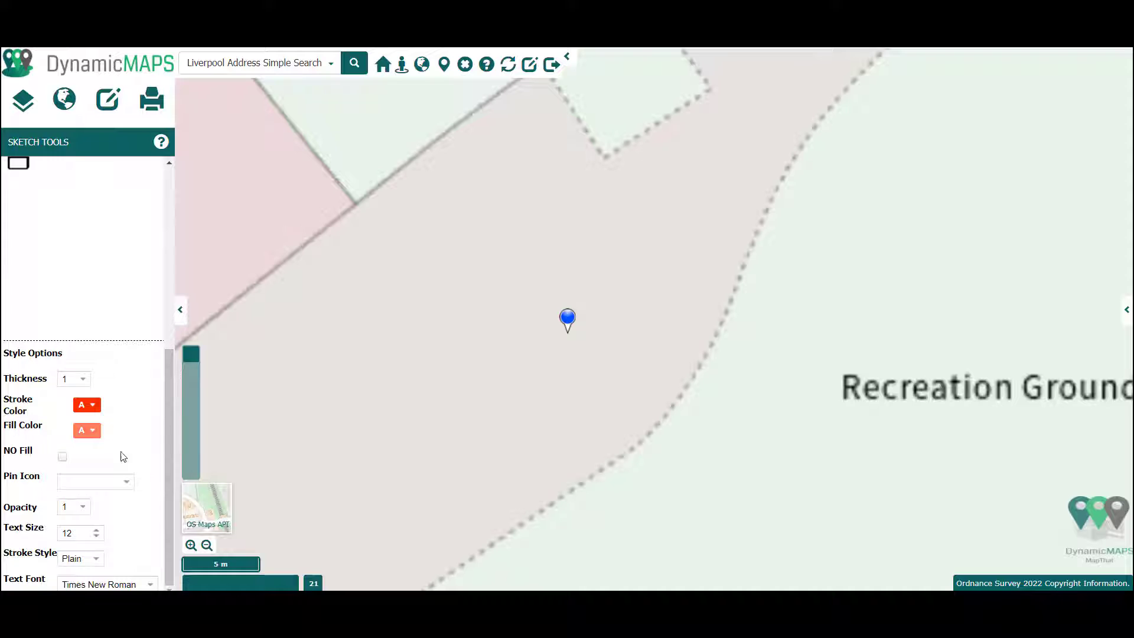
{"action": "left_click", "coordinate": [125, 485]}
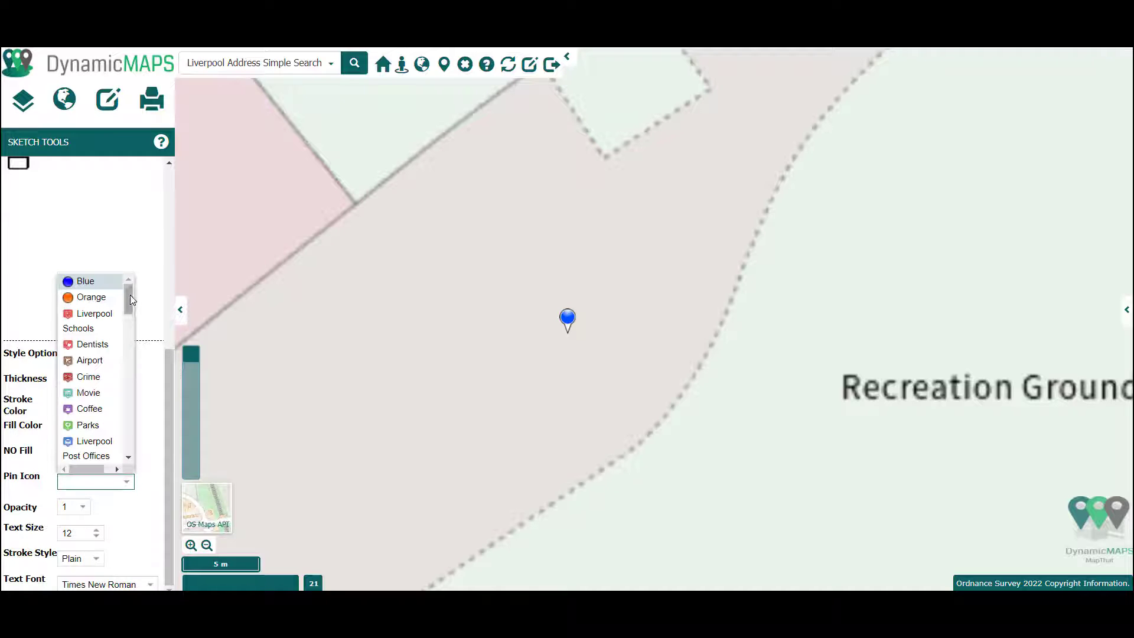
{"action": "mouse_move", "coordinate": [128, 300]}
{"action": "left_mouse_down"}
{"action": "mouse_move", "coordinate": [125, 357]}
{"action": "mouse_move", "coordinate": [131, 293]}
{"action": "left_mouse_up"}
{"action": "left_click", "coordinate": [91, 427]}
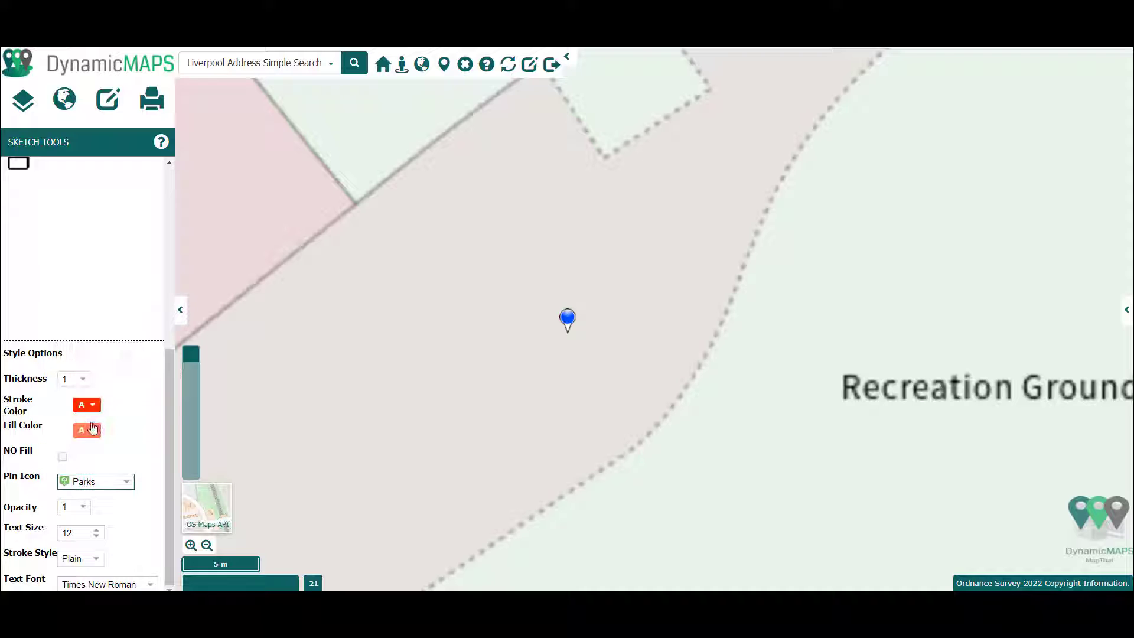
Apply the Parks pin style to the blue point marker and save the edits.
{"action": "left_click_drag", "start_coordinate": [167, 422], "coordinate": [175, 299]}
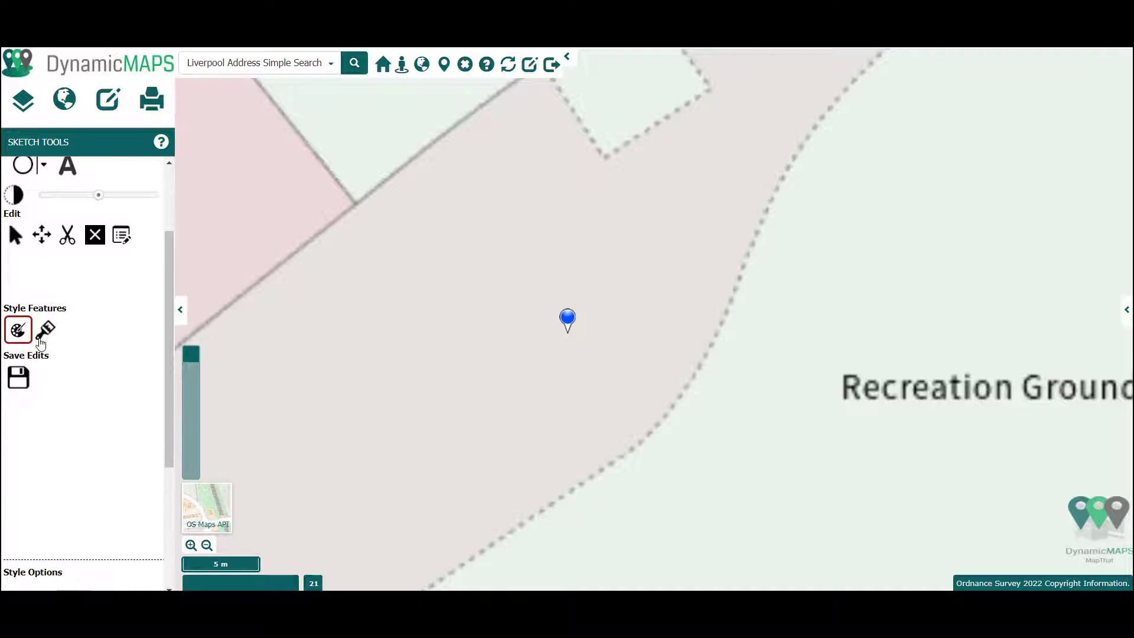
{"action": "left_click", "coordinate": [46, 331]}
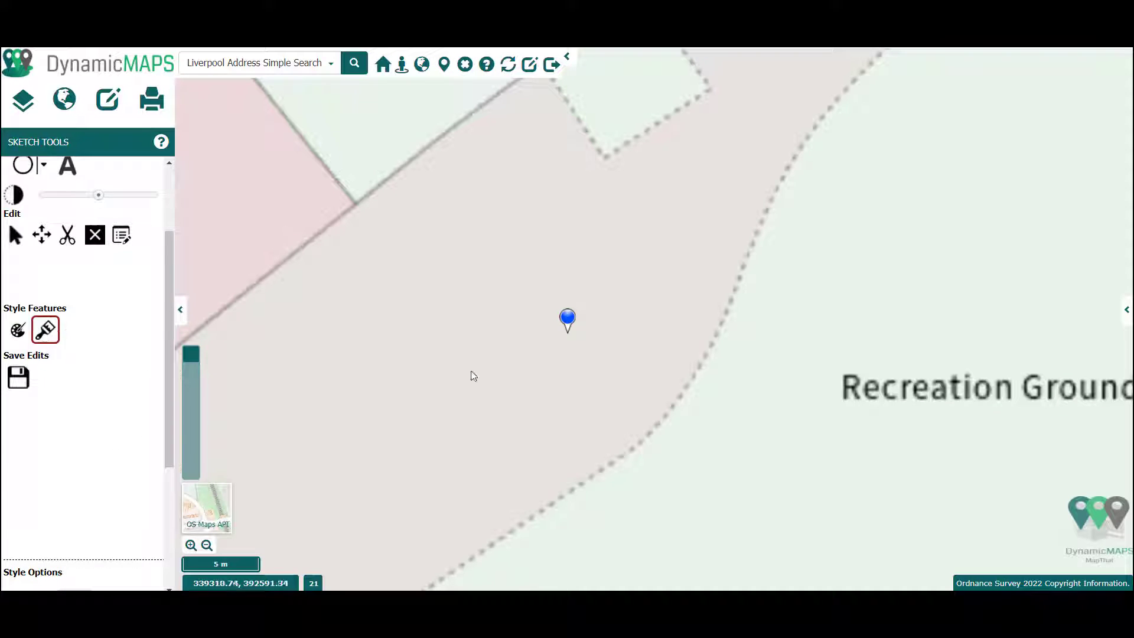
{"action": "left_click", "coordinate": [566, 328]}
{"action": "left_click", "coordinate": [19, 381]}
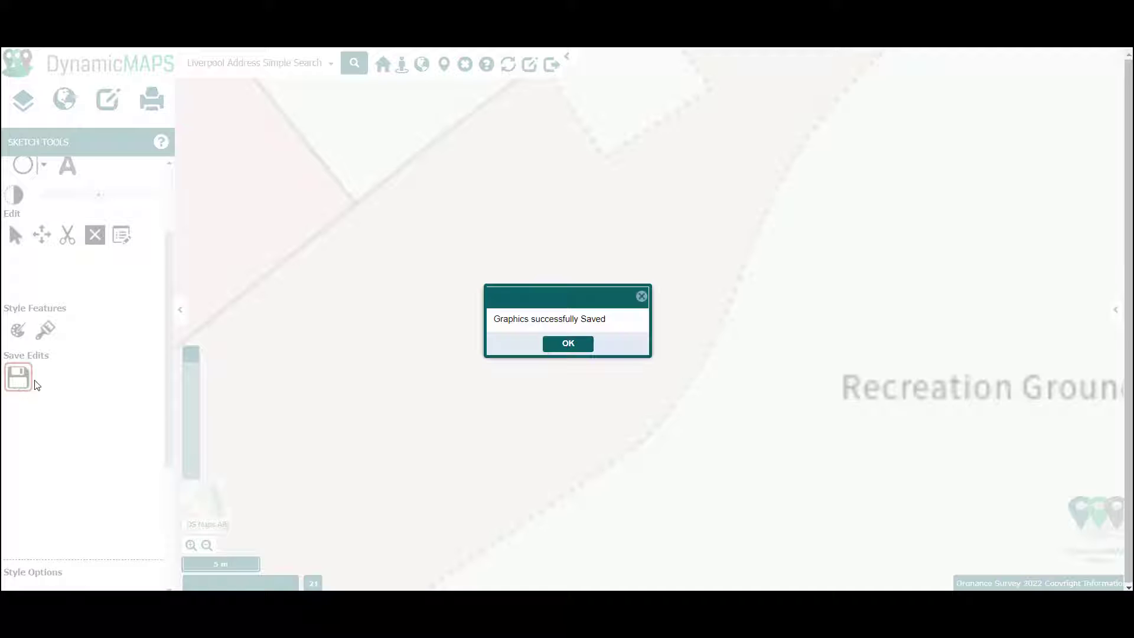
{"action": "left_click", "coordinate": [553, 350]}
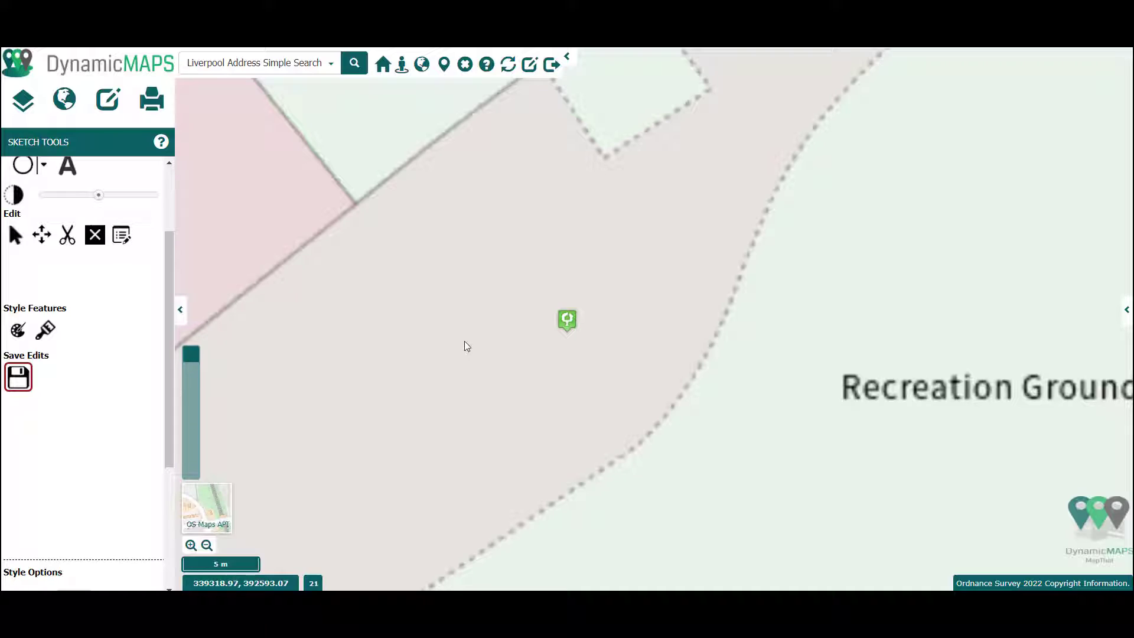
Move the Parks marker to the eastern corner of the recreation ground and save the edits.
{"action": "left_click", "coordinate": [190, 381]}
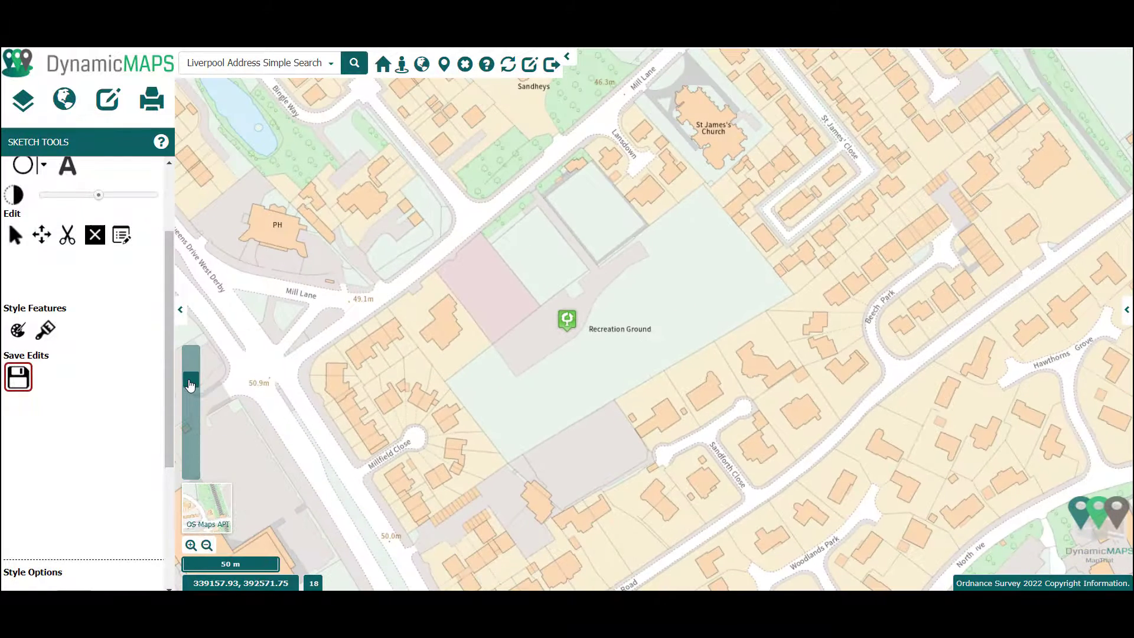
{"action": "scroll", "coordinate": [168, 336], "scroll_direction": "up", "scroll_amount": 2}
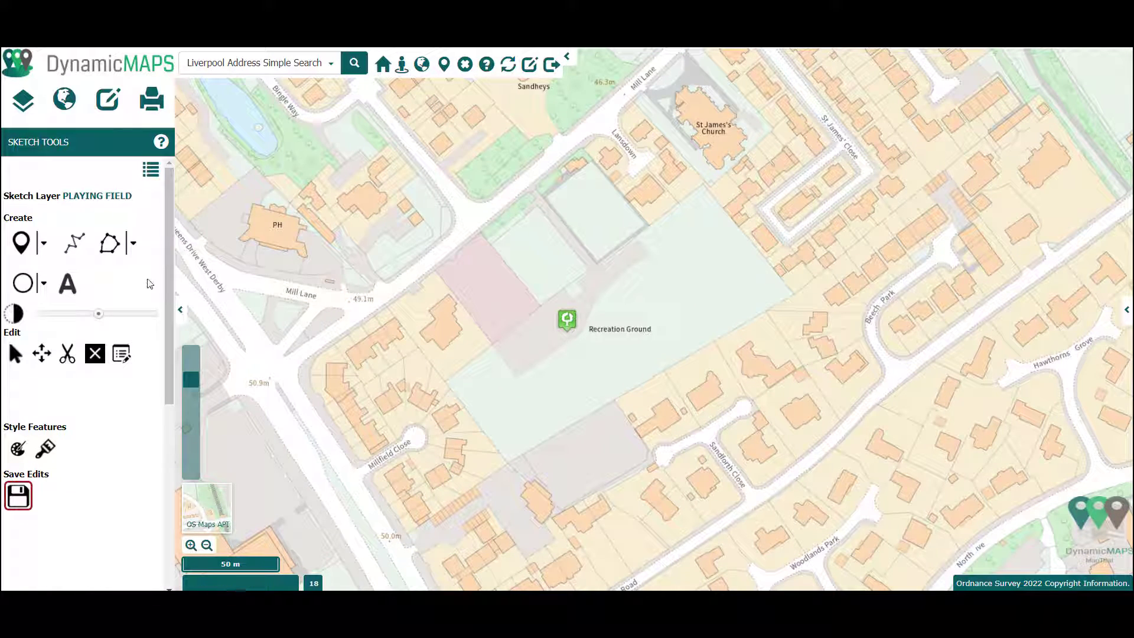
{"action": "left_click", "coordinate": [47, 357]}
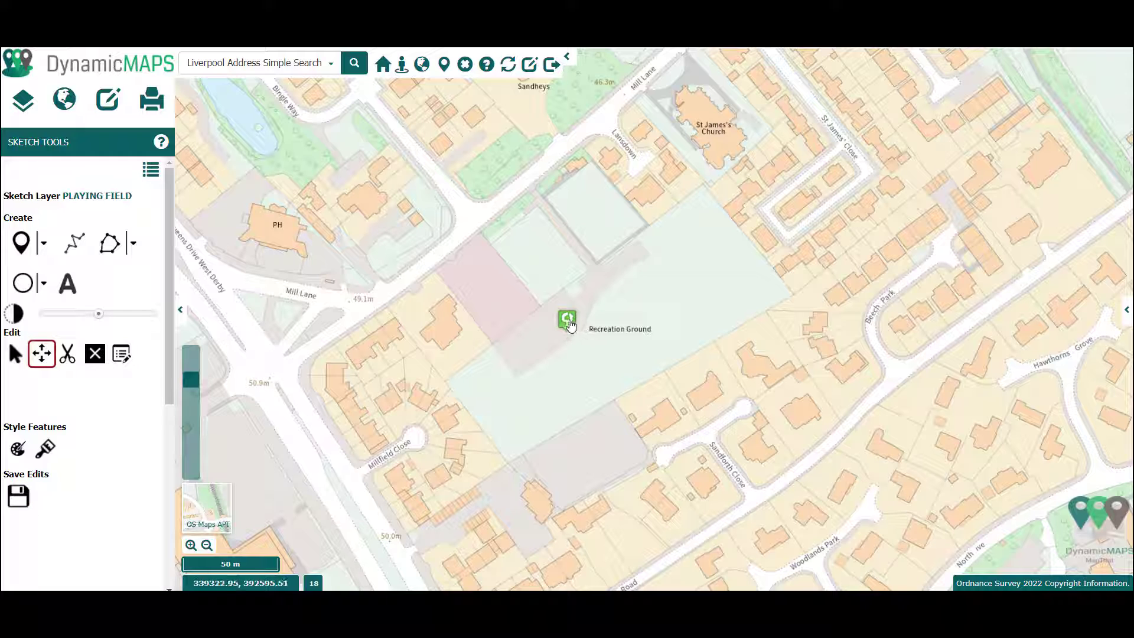
{"action": "mouse_move", "coordinate": [569, 324]}
{"action": "left_mouse_down"}
{"action": "mouse_move", "coordinate": [762, 295]}
{"action": "mouse_move", "coordinate": [736, 284]}
{"action": "left_mouse_up"}
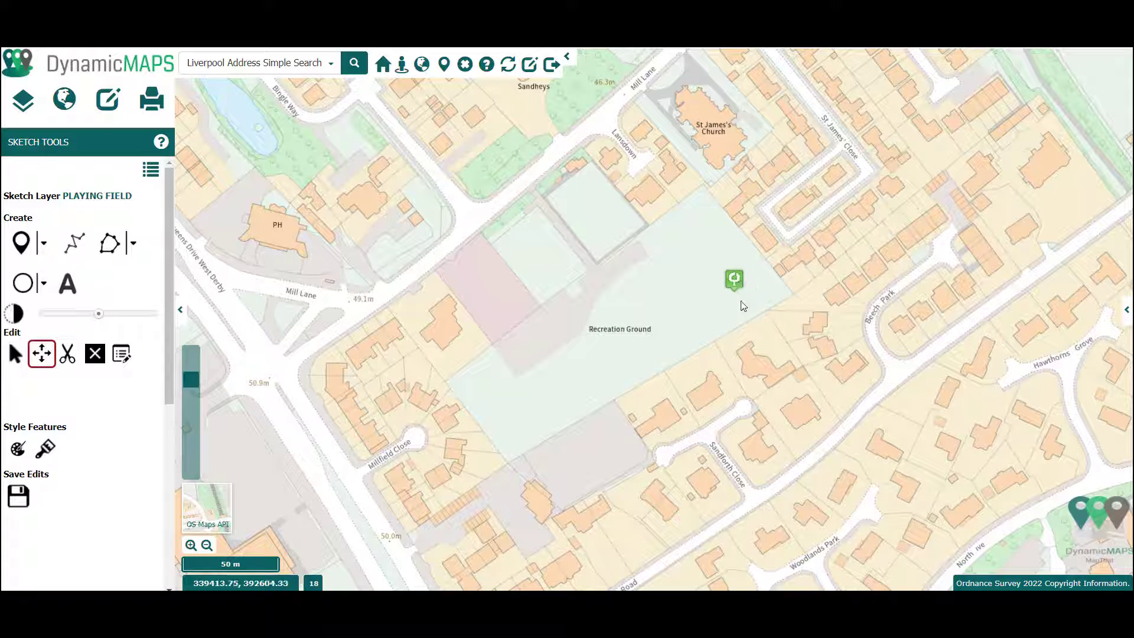
{"action": "left_click", "coordinate": [19, 497]}
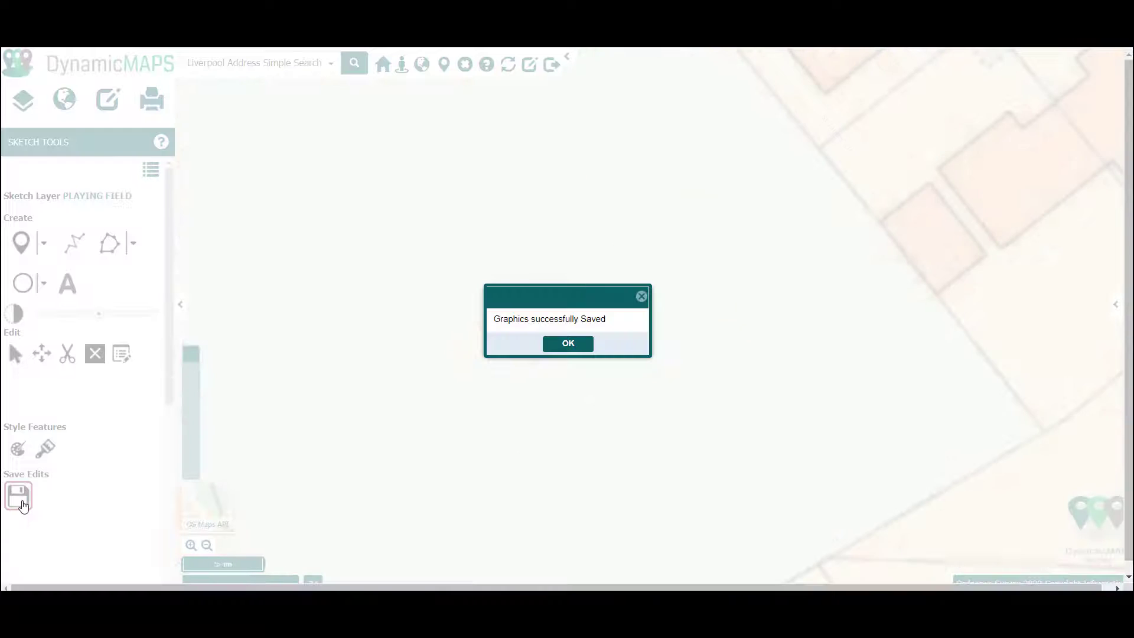
{"action": "left_click", "coordinate": [556, 347]}
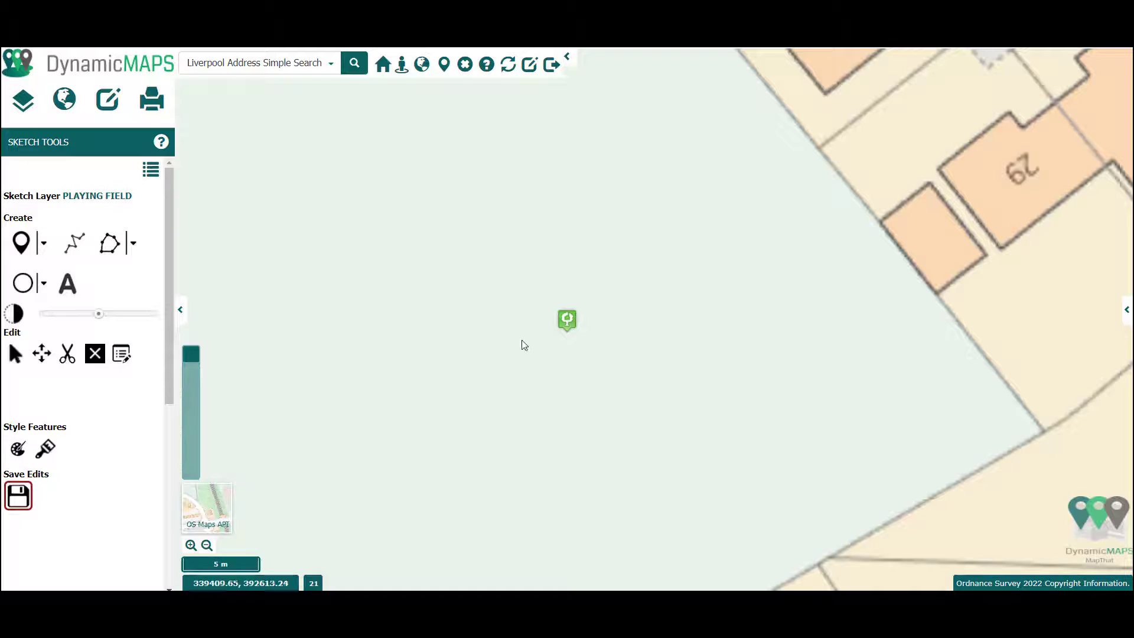
Draw a line about 205 m long from Mill Lane along Lansdown to just beside the Parks marker, and save it.
{"action": "left_click_drag", "start_coordinate": [195, 357], "coordinate": [192, 379]}
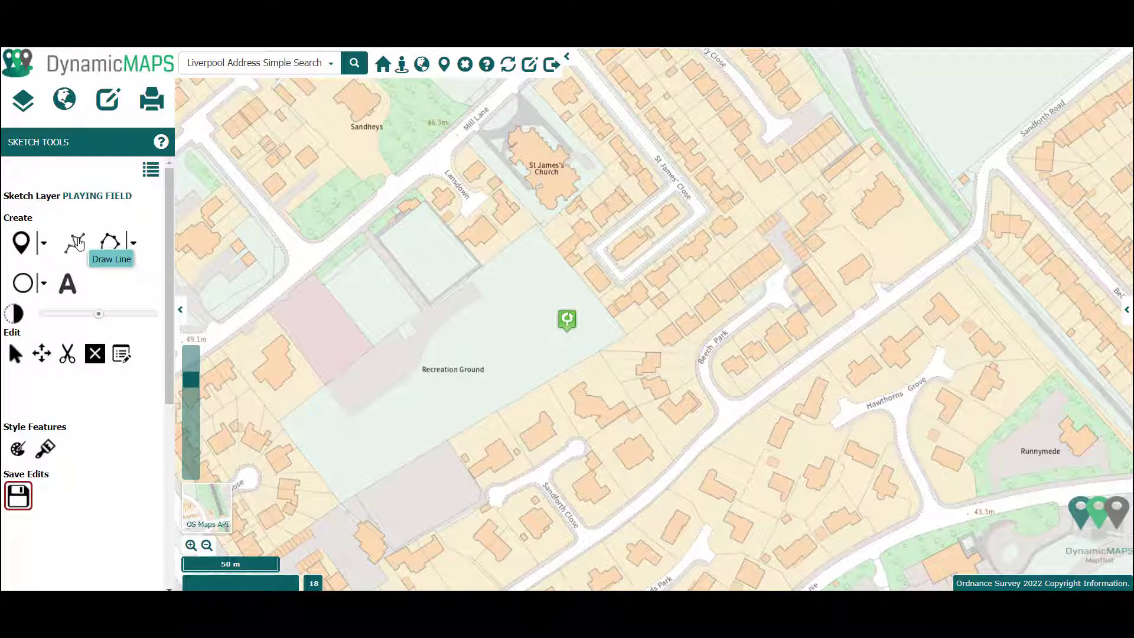
{"action": "left_click", "coordinate": [77, 243]}
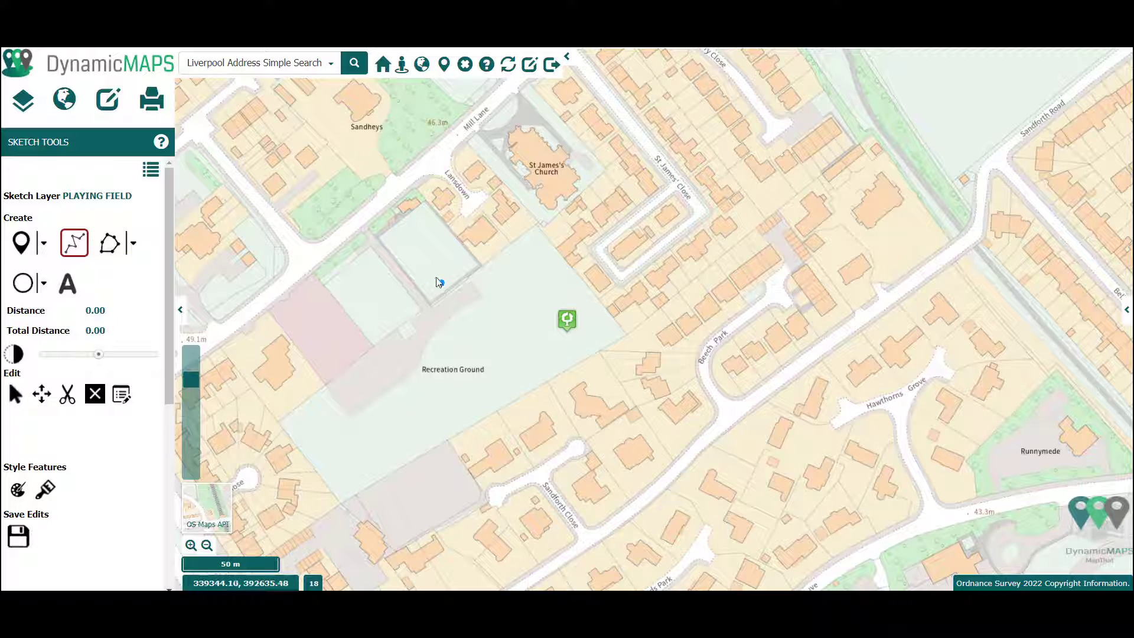
{"action": "left_click", "coordinate": [282, 289]}
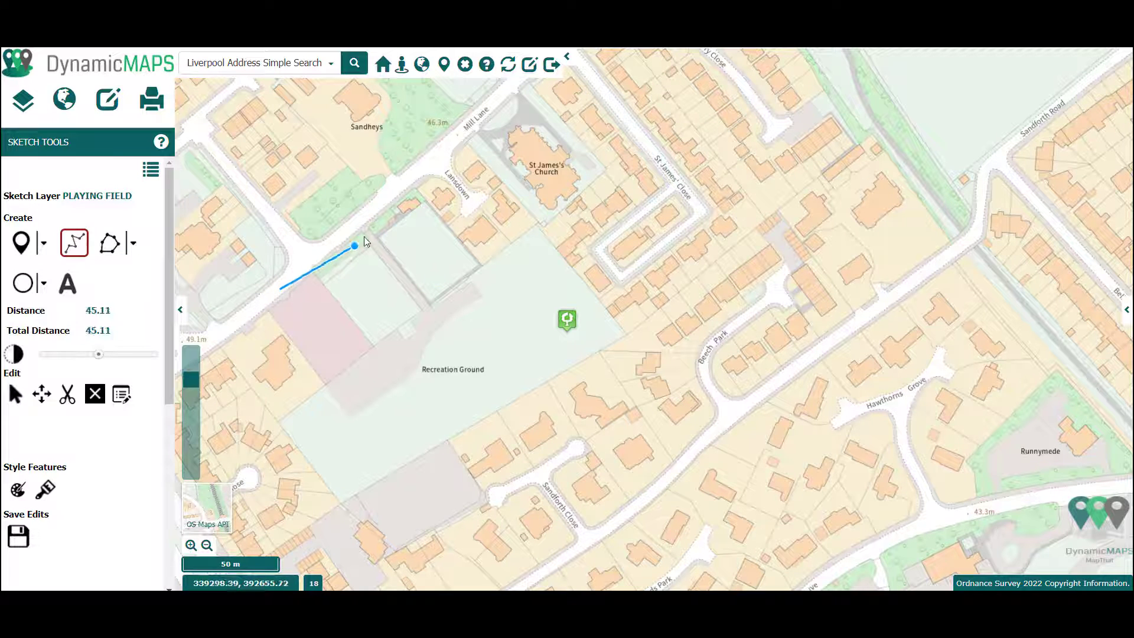
{"action": "left_click", "coordinate": [400, 187]}
{"action": "left_click", "coordinate": [441, 160]}
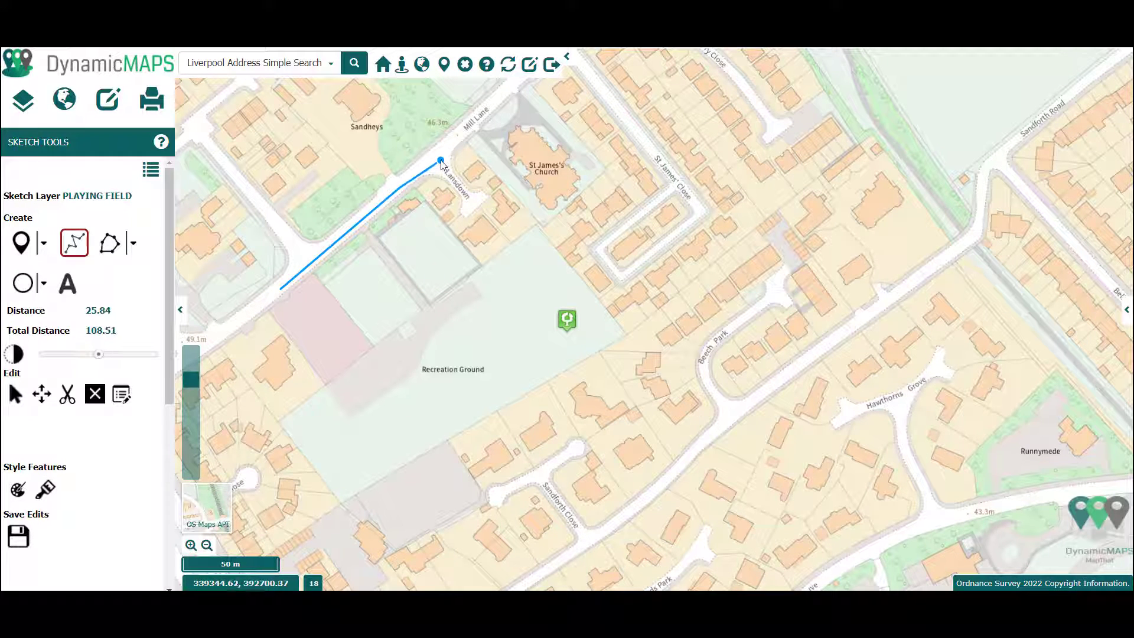
{"action": "left_click", "coordinate": [476, 201]}
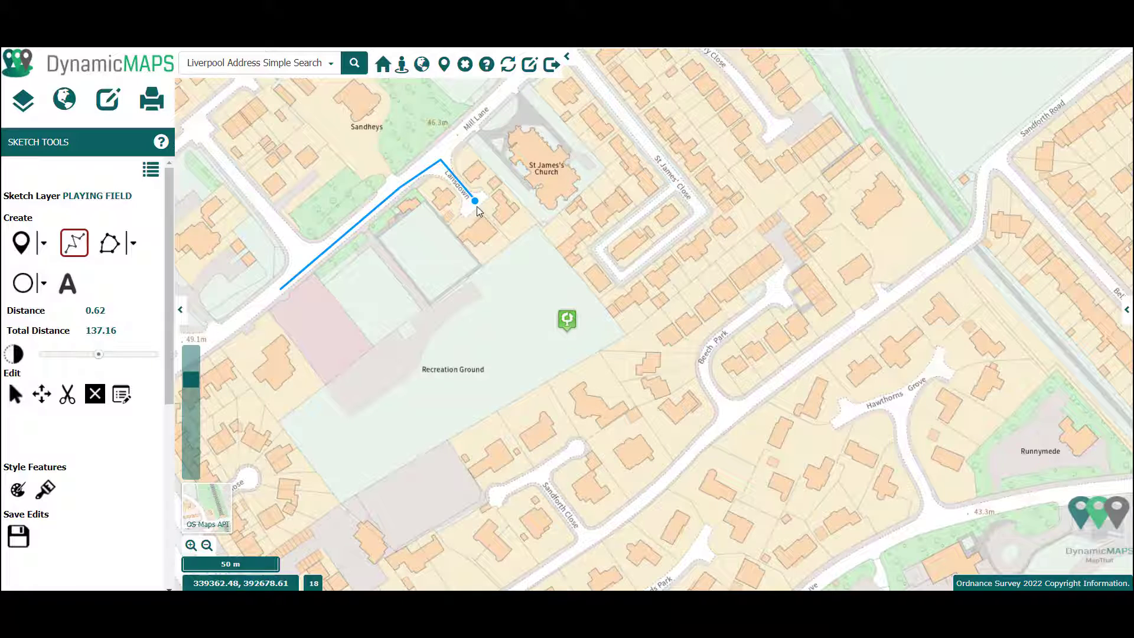
{"action": "left_click", "coordinate": [511, 243]}
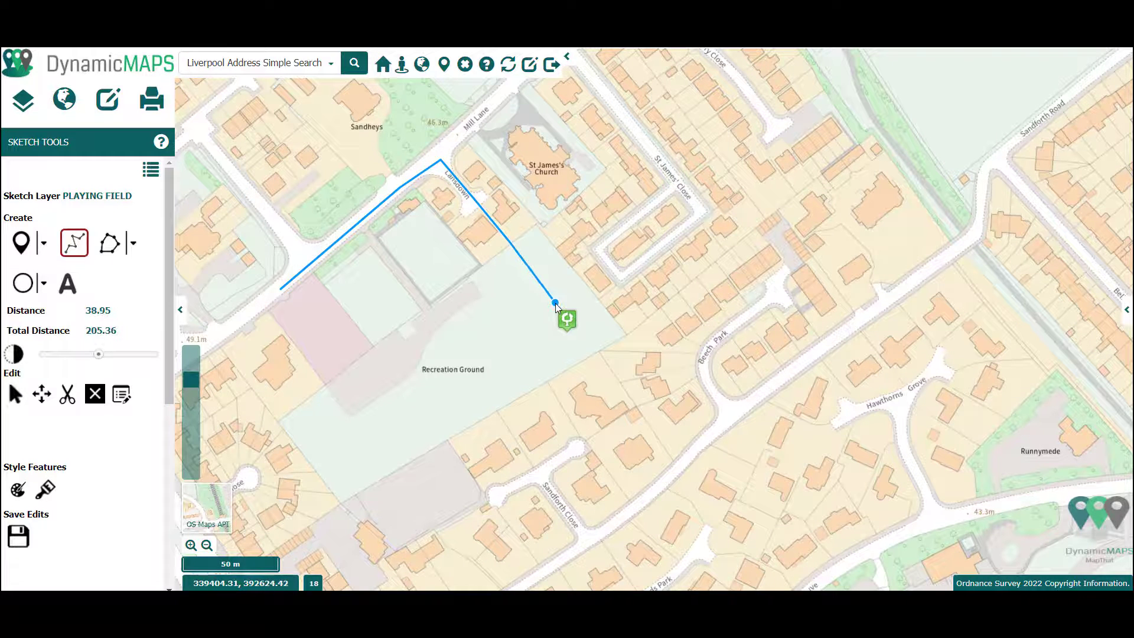
{"action": "double_click", "coordinate": [555, 303]}
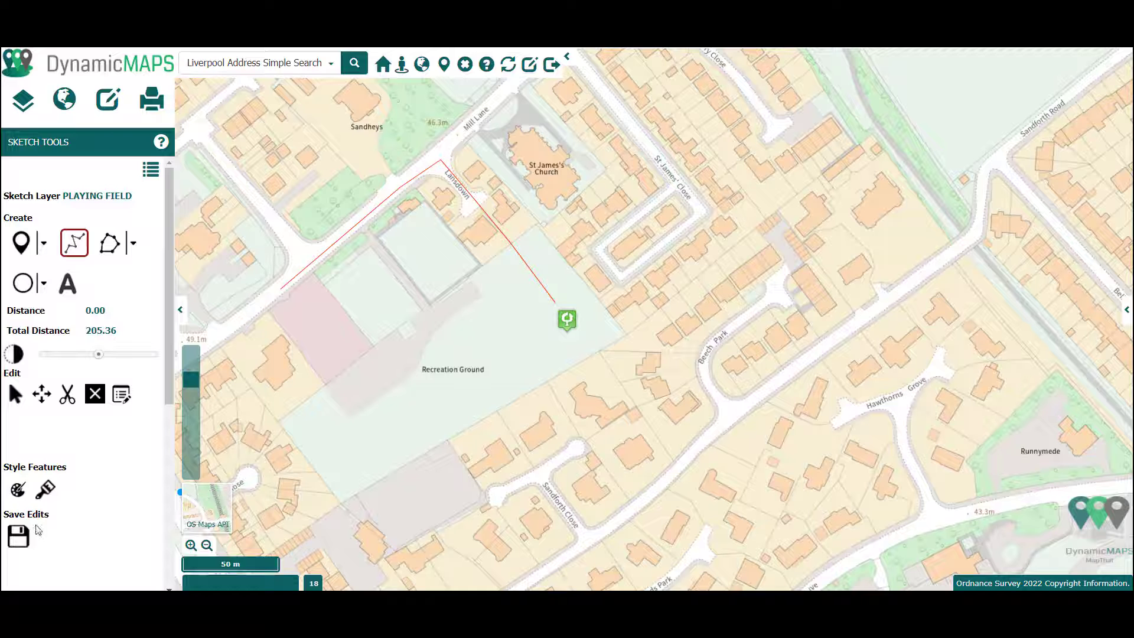
{"action": "left_click", "coordinate": [18, 535]}
{"action": "left_click", "coordinate": [568, 344]}
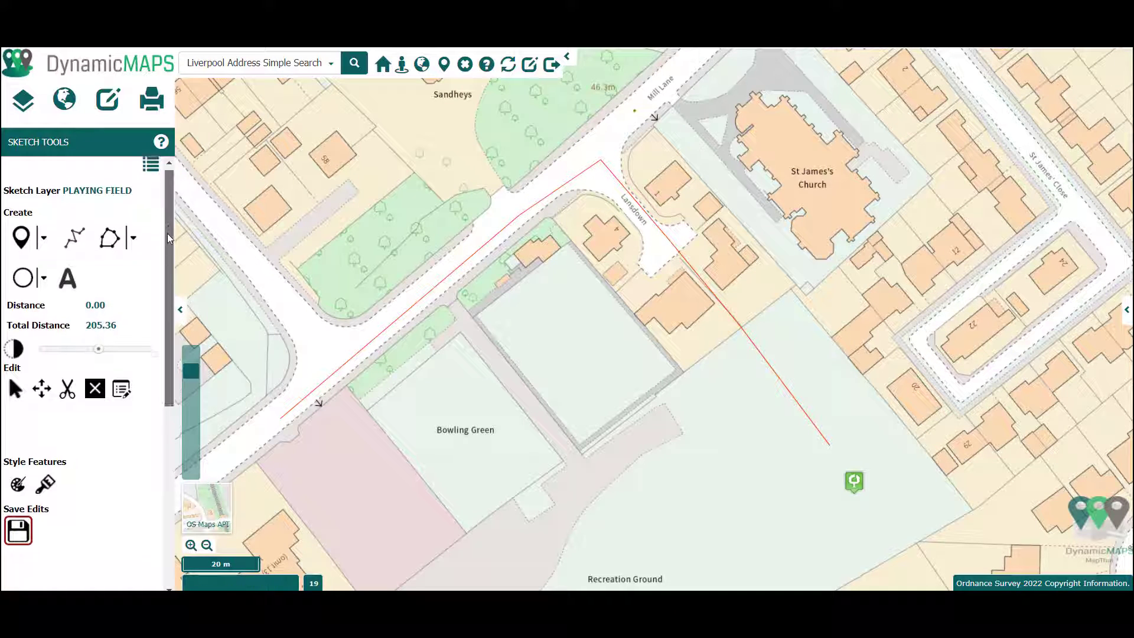
Set the style options to a blue stroke color, a light blue fill color and a thickness of 3.
{"action": "left_click_drag", "start_coordinate": [168, 232], "coordinate": [160, 458]}
{"action": "left_click", "coordinate": [95, 406]}
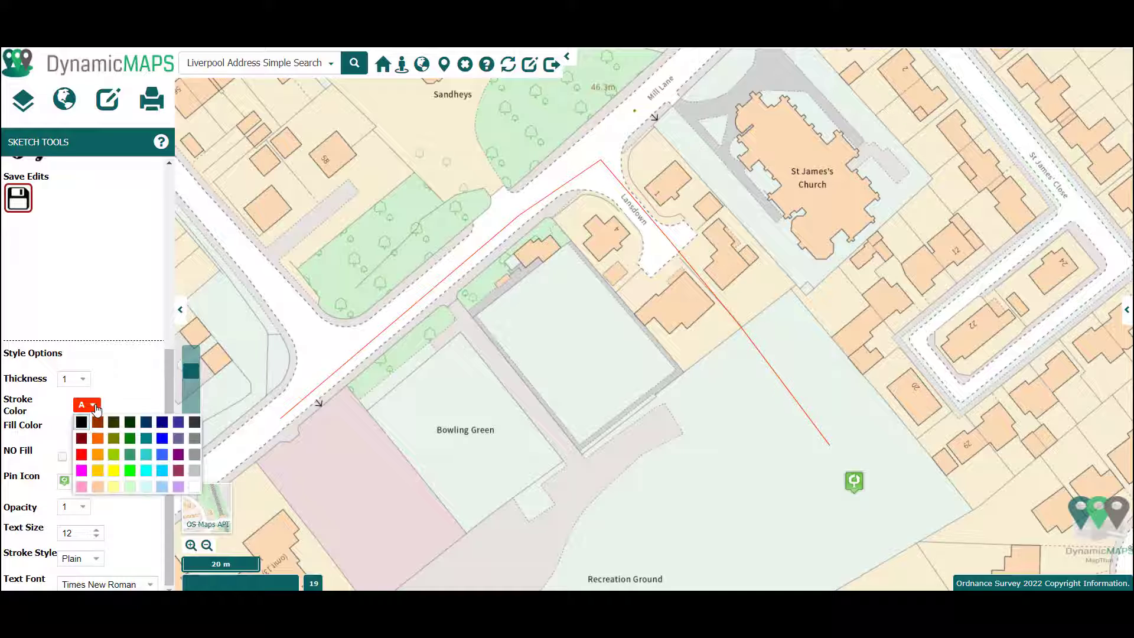
{"action": "left_click", "coordinate": [148, 441]}
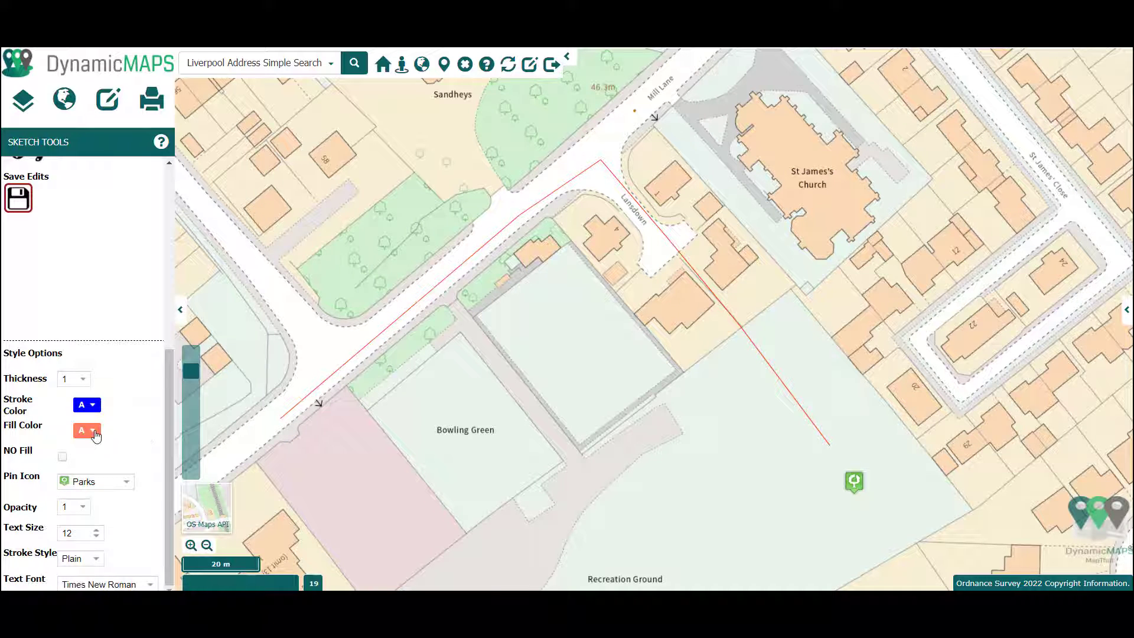
{"action": "left_click", "coordinate": [94, 434]}
{"action": "left_click", "coordinate": [160, 482]}
{"action": "left_click", "coordinate": [82, 381]}
{"action": "left_click", "coordinate": [66, 442]}
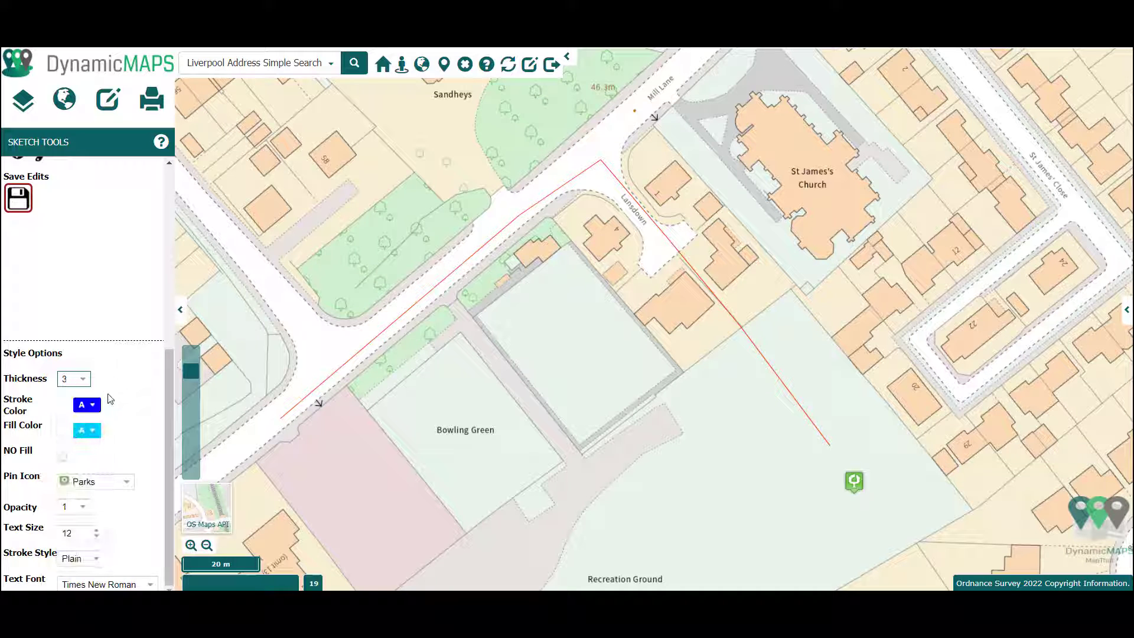
Apply the blue, thickness 3 style to the drawn red line and save the edits.
{"action": "scroll", "coordinate": [167, 427], "scroll_direction": "up", "scroll_amount": 3}
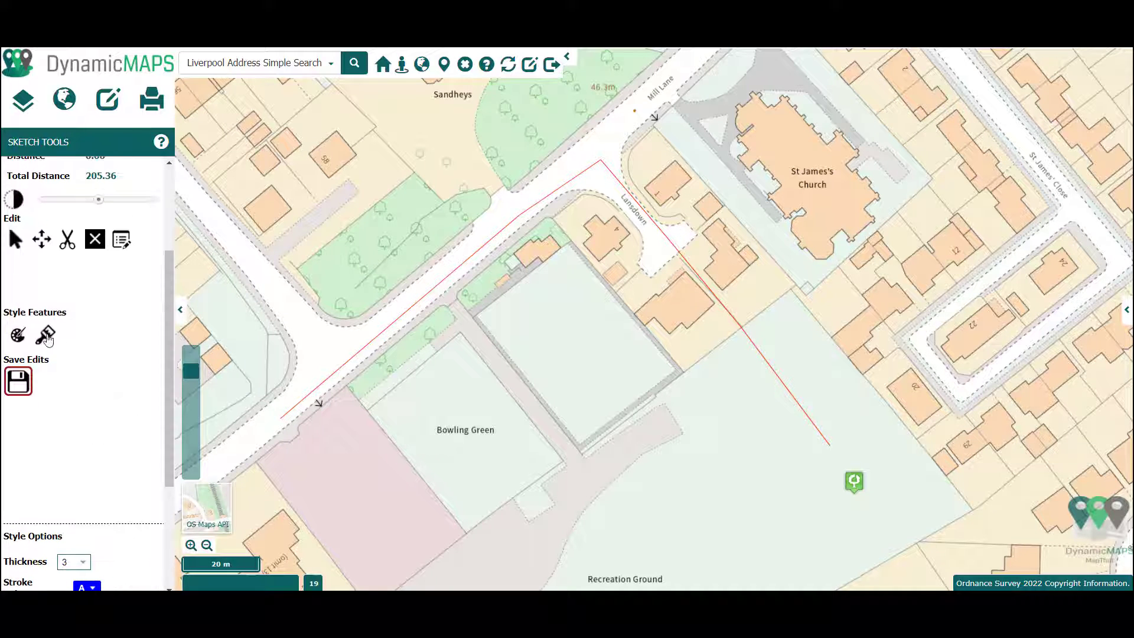
{"action": "left_click", "coordinate": [46, 336]}
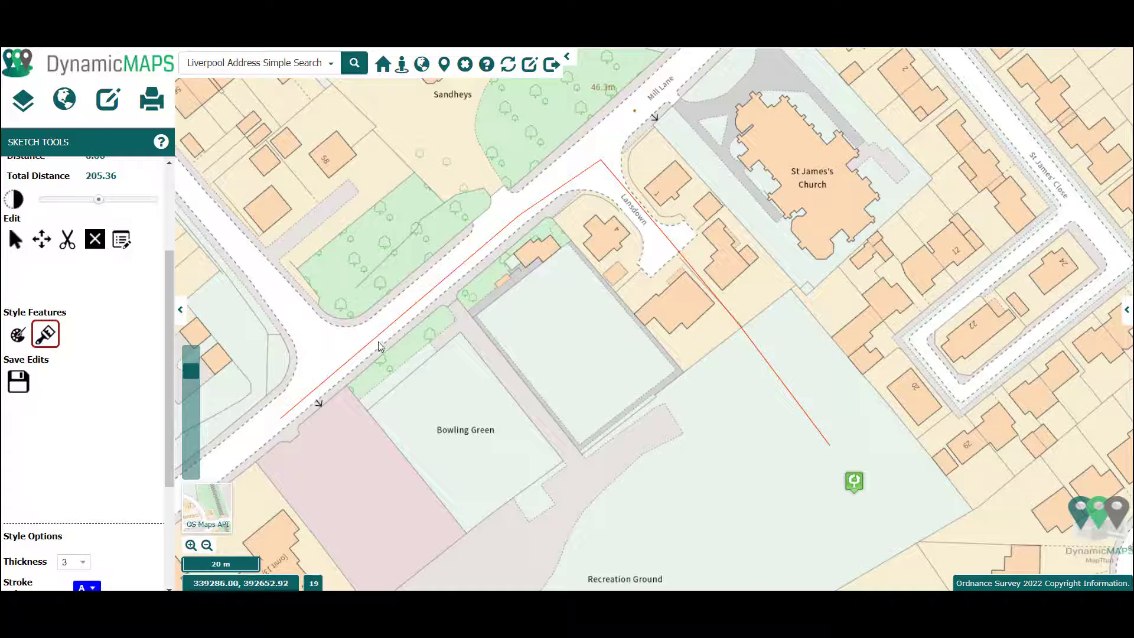
{"action": "left_click", "coordinate": [374, 343]}
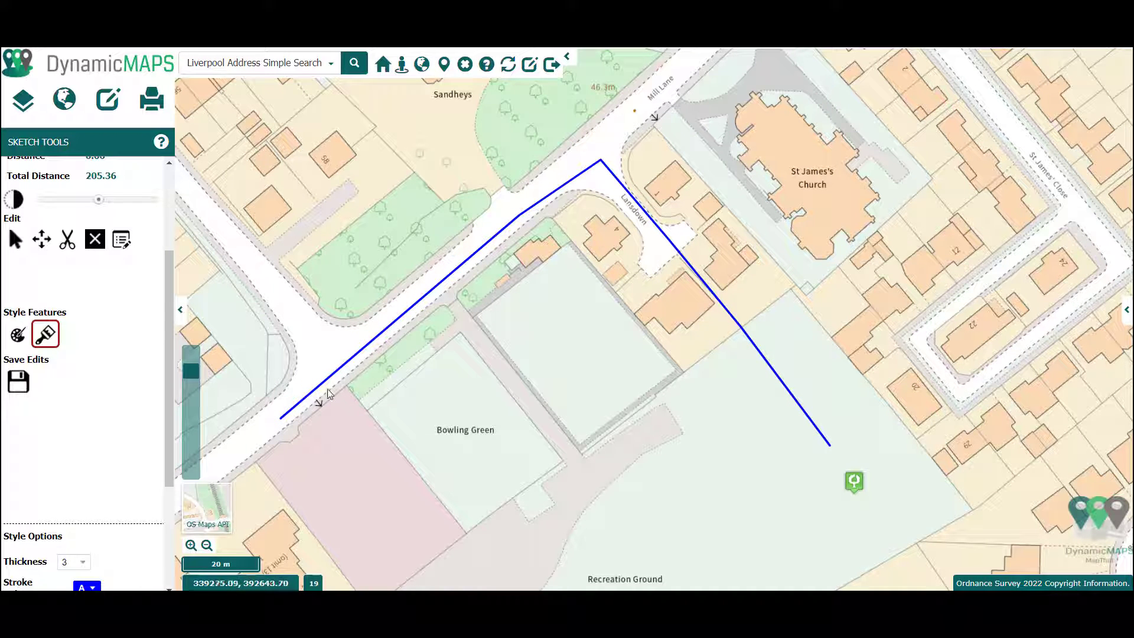
{"action": "left_click", "coordinate": [18, 382]}
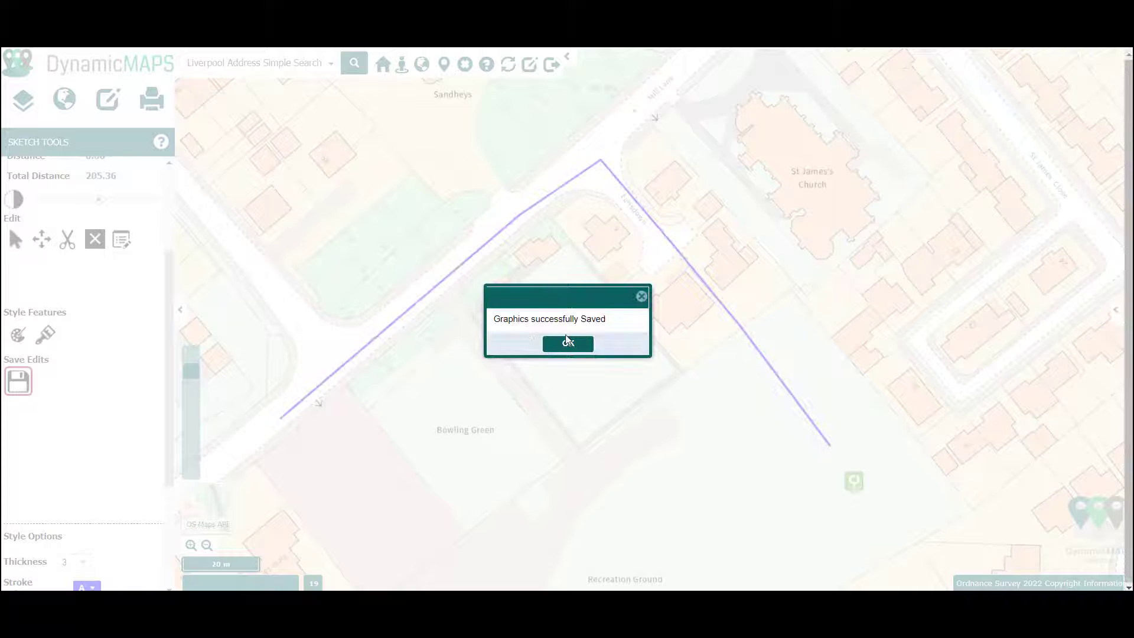
Reshape the blue line by moving its vertices so it turns off Lansdown across the enclosed court to its southern edge, and save the edits.
{"action": "left_click", "coordinate": [568, 344]}
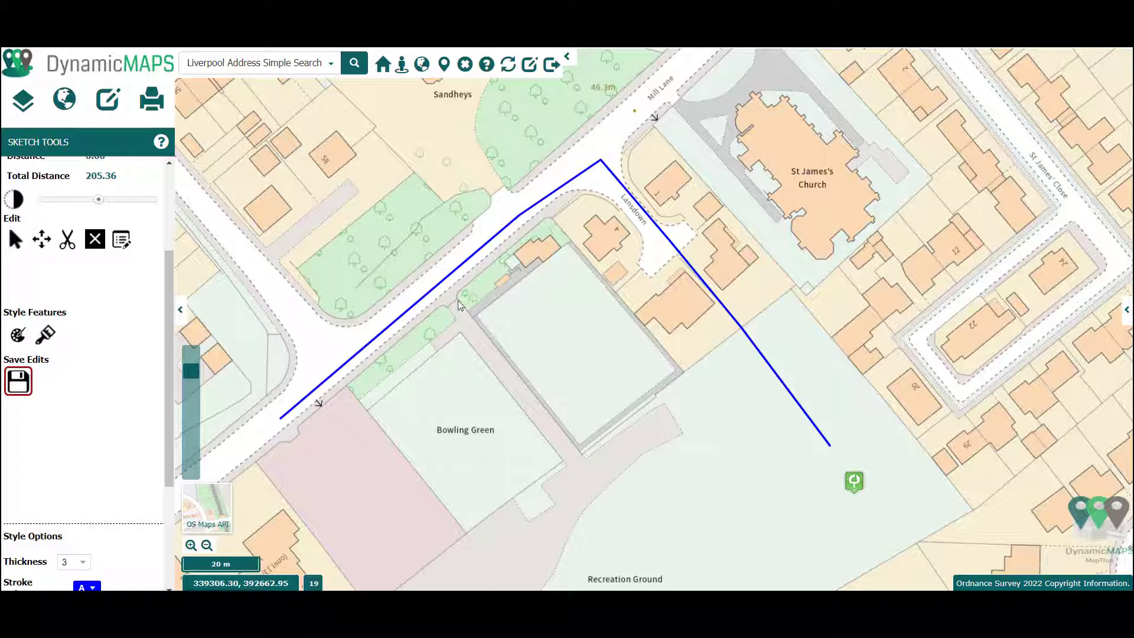
{"action": "left_click", "coordinate": [67, 239]}
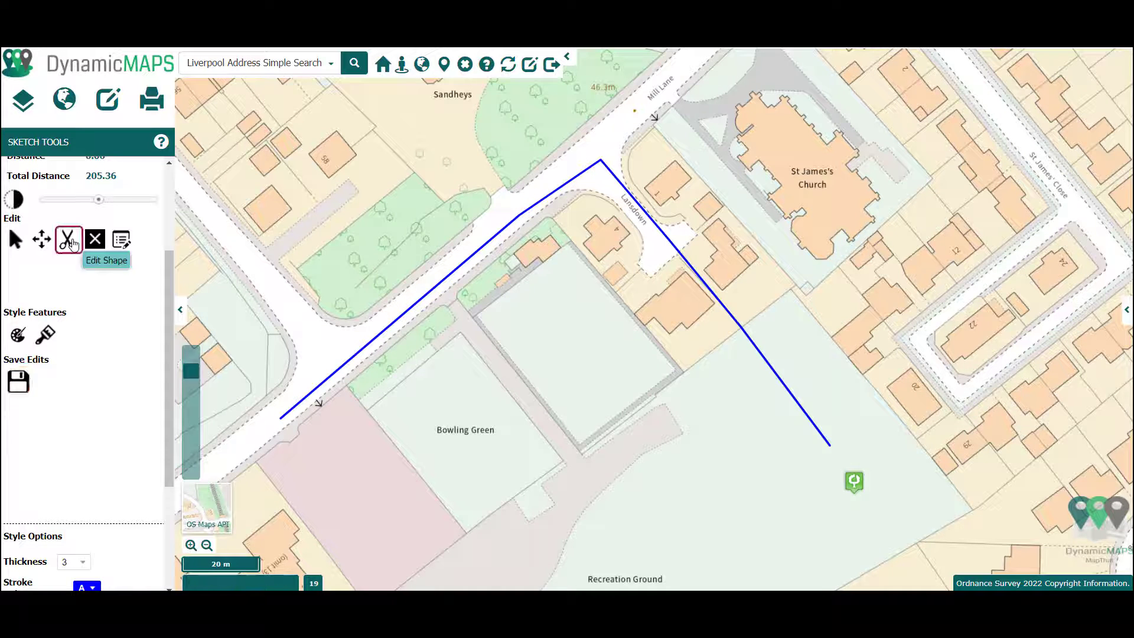
{"action": "left_click", "coordinate": [830, 446]}
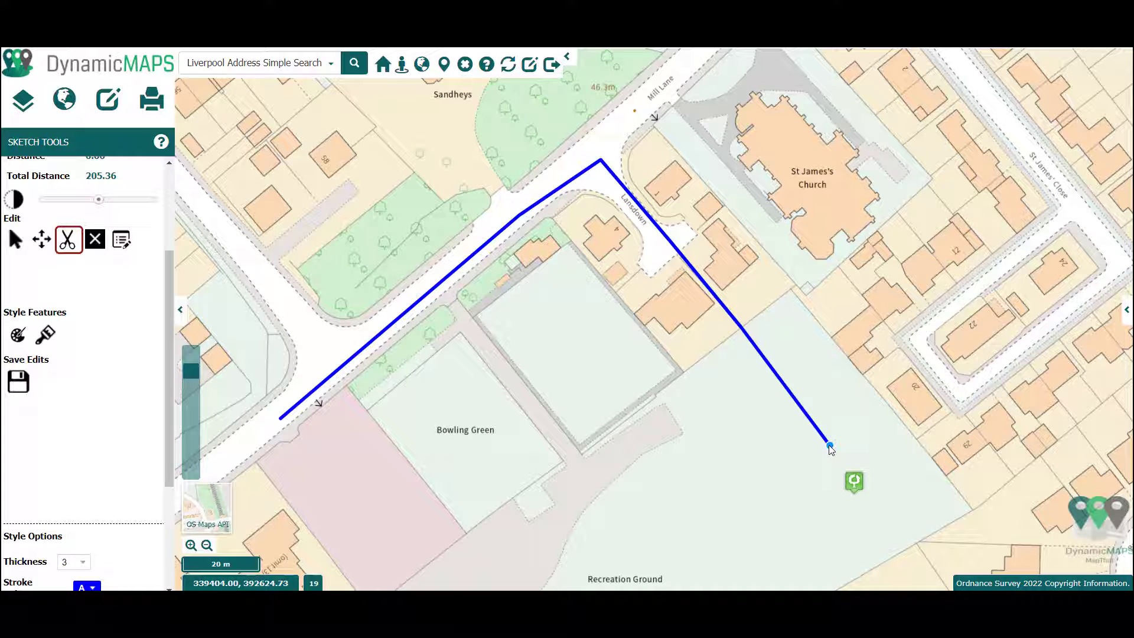
{"action": "mouse_move", "coordinate": [830, 446]}
{"action": "left_mouse_down"}
{"action": "mouse_move", "coordinate": [753, 437]}
{"action": "mouse_move", "coordinate": [612, 387]}
{"action": "mouse_move", "coordinate": [565, 399]}
{"action": "mouse_move", "coordinate": [612, 431]}
{"action": "left_mouse_up"}
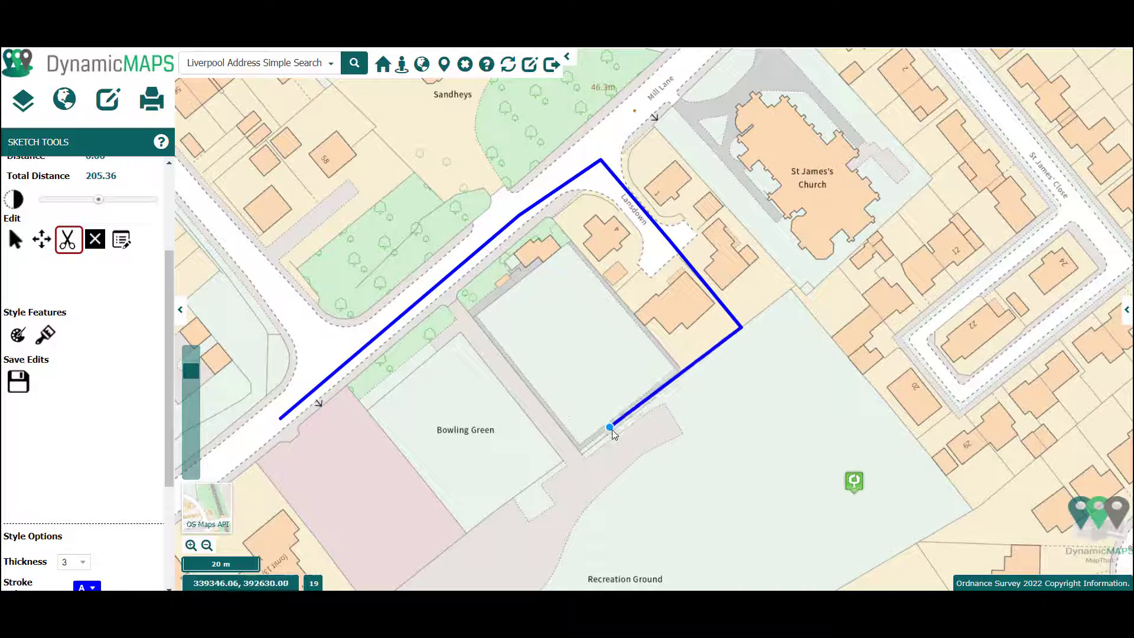
{"action": "left_click_drag", "start_coordinate": [743, 332], "coordinate": [670, 241]}
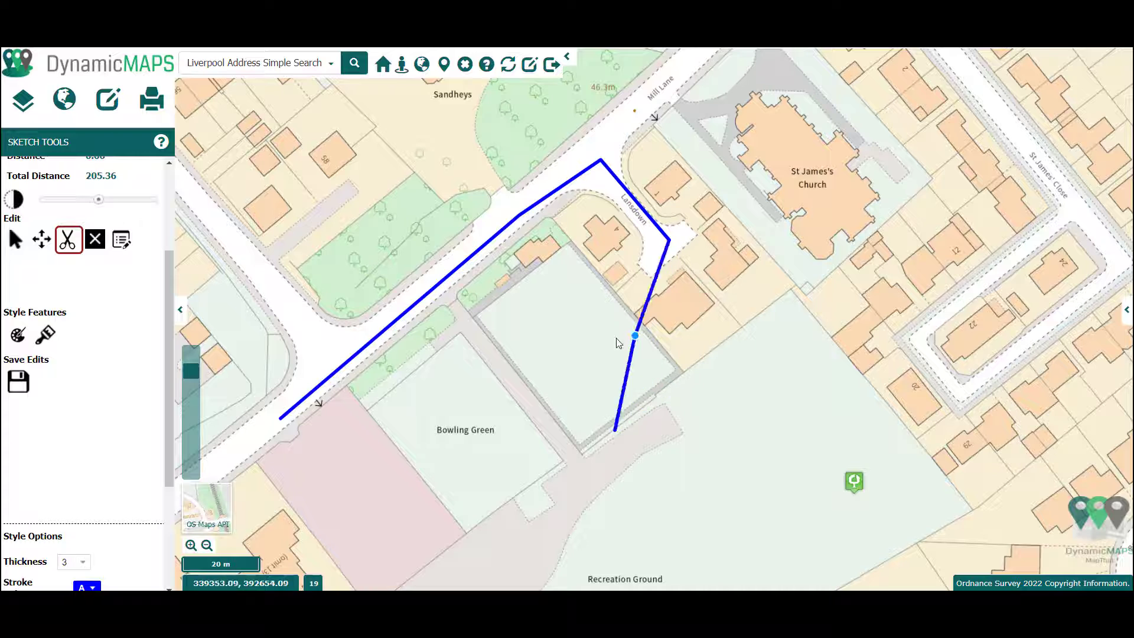
{"action": "left_click_drag", "start_coordinate": [642, 335], "coordinate": [555, 346]}
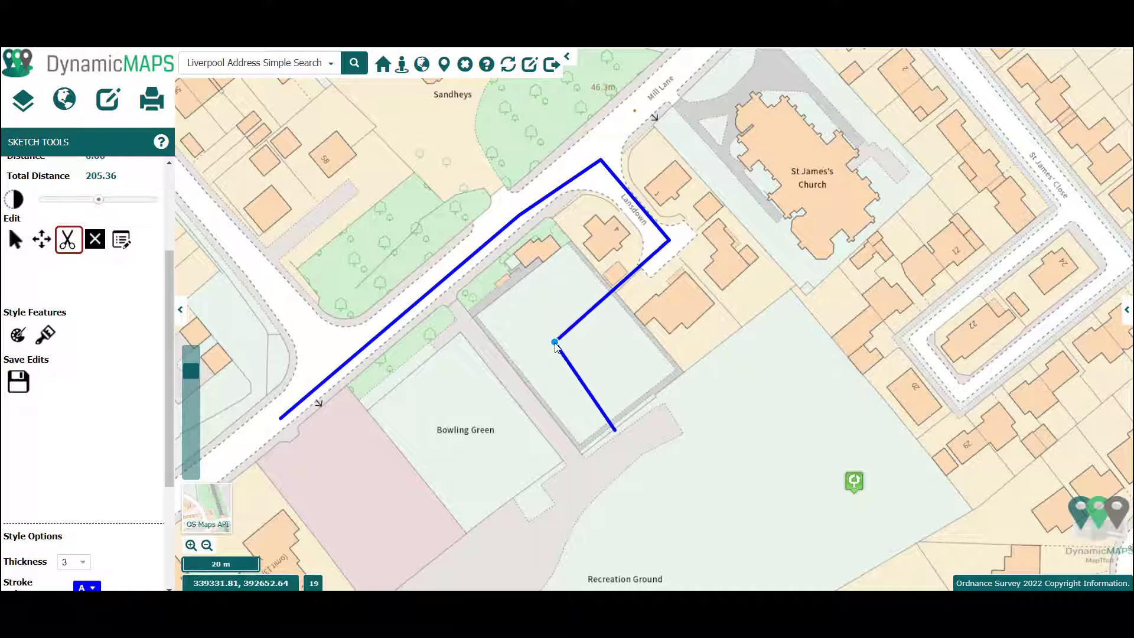
{"action": "left_click", "coordinate": [18, 381]}
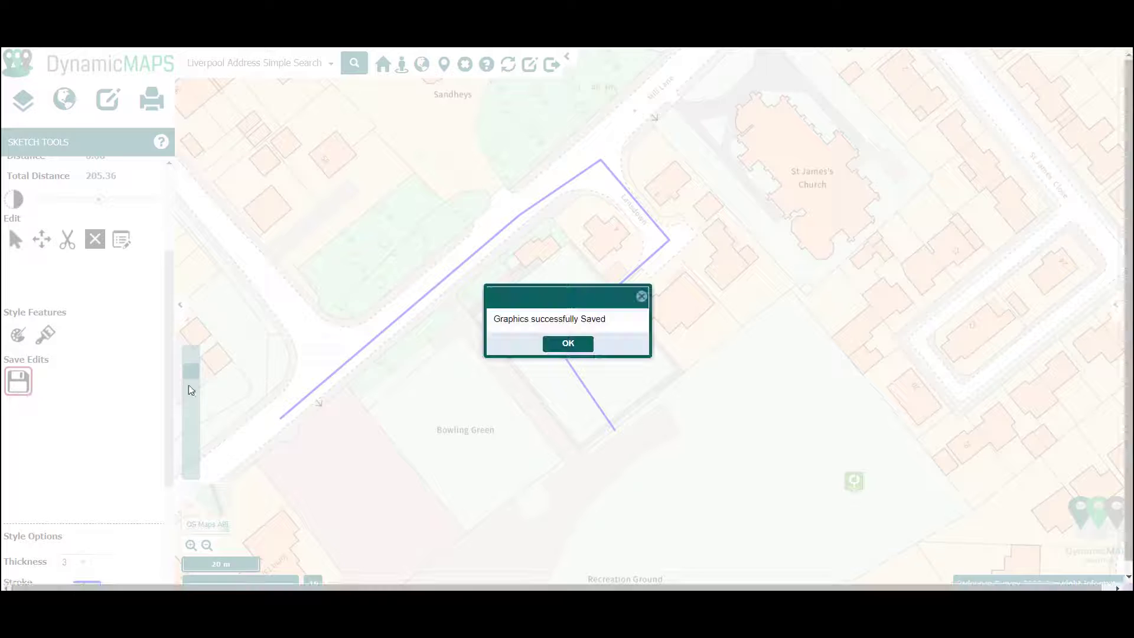
{"action": "left_click", "coordinate": [568, 344]}
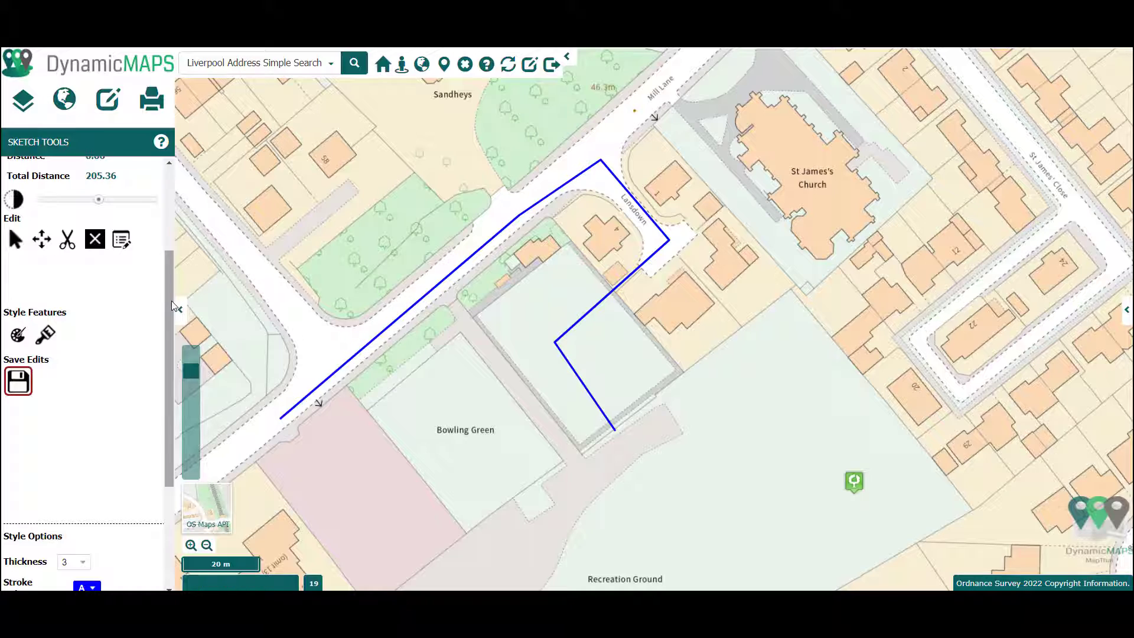
Start a polygon over the recreation ground, tracing its boundary from the northern corner through the eastern and southern corners to the western corner.
{"action": "left_click_drag", "start_coordinate": [172, 292], "coordinate": [179, 215]}
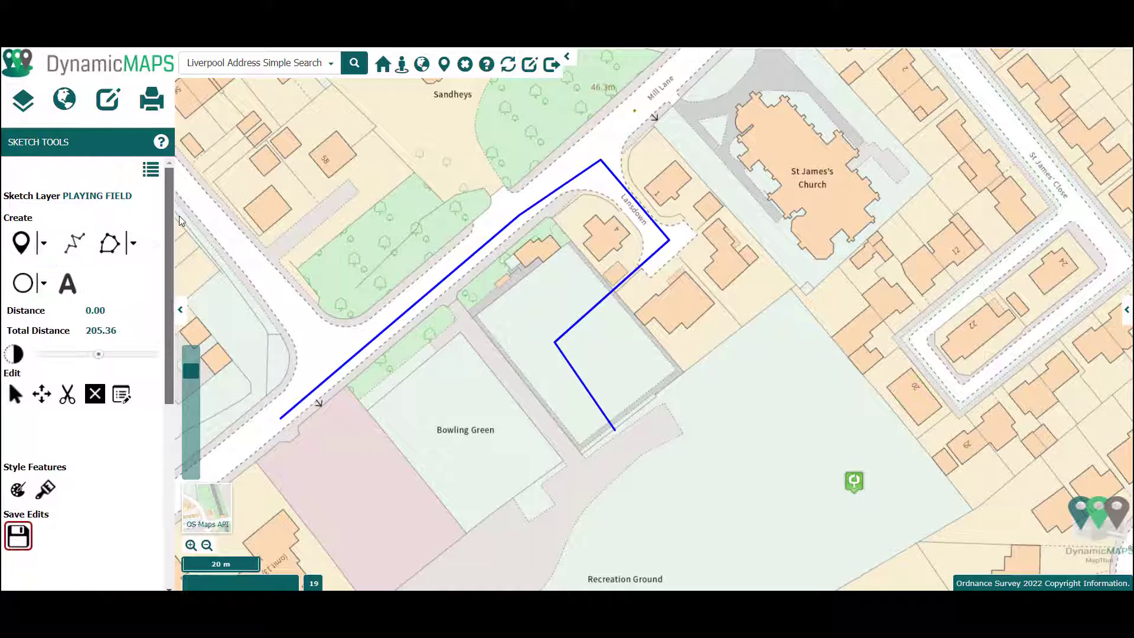
{"action": "left_click", "coordinate": [133, 243]}
{"action": "left_click", "coordinate": [130, 267]}
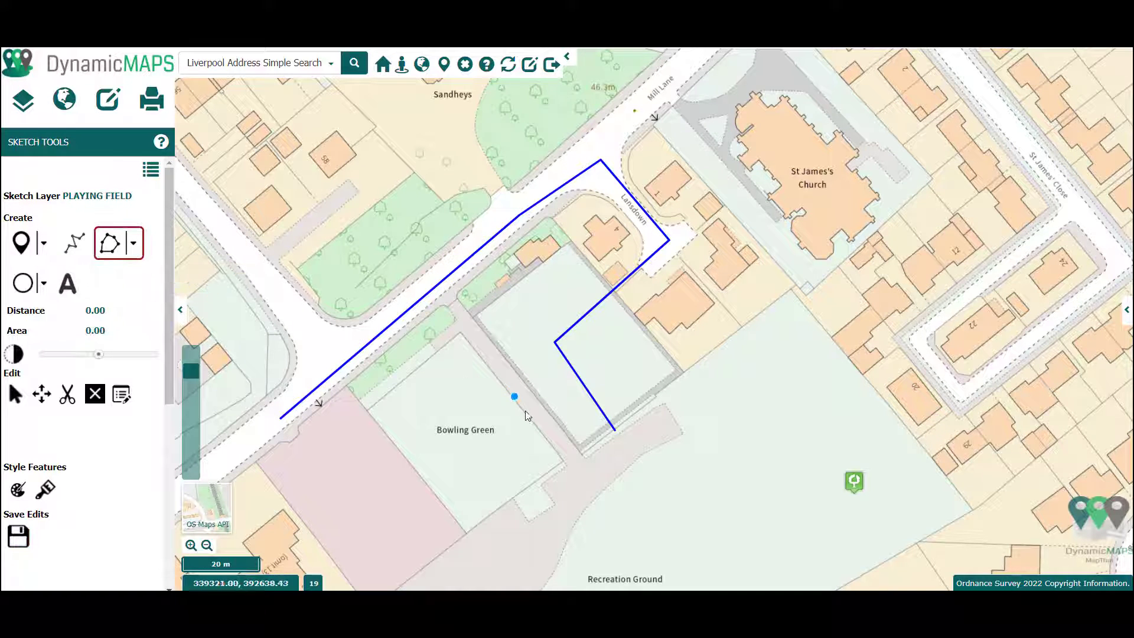
{"action": "left_click_drag", "start_coordinate": [537, 450], "coordinate": [546, 226]}
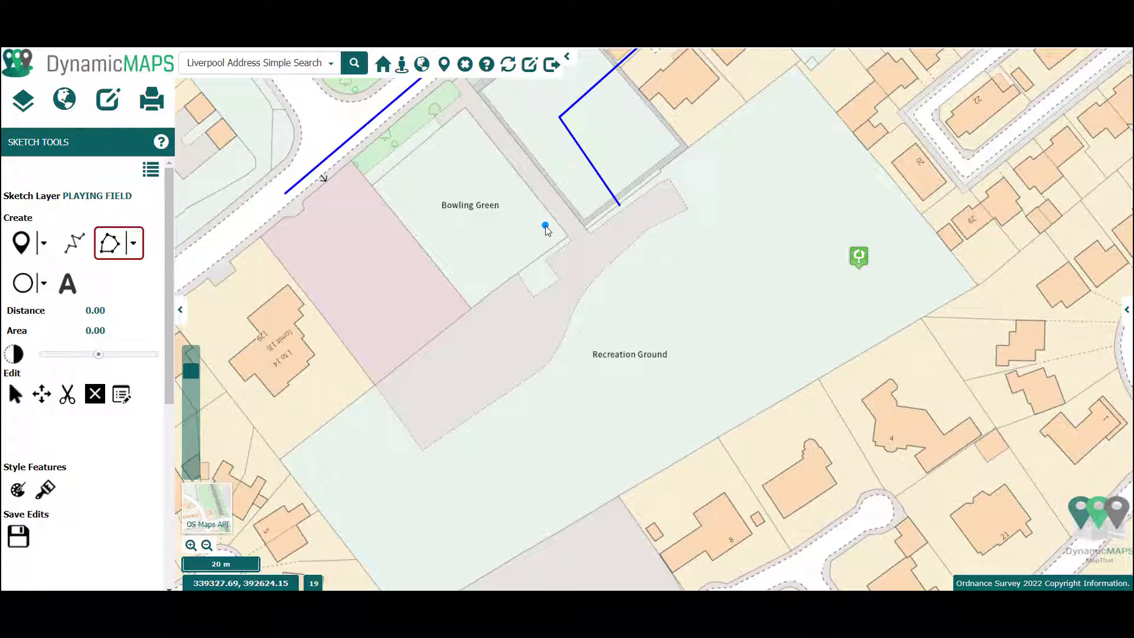
{"action": "left_click", "coordinate": [795, 64]}
{"action": "left_click", "coordinate": [978, 285]}
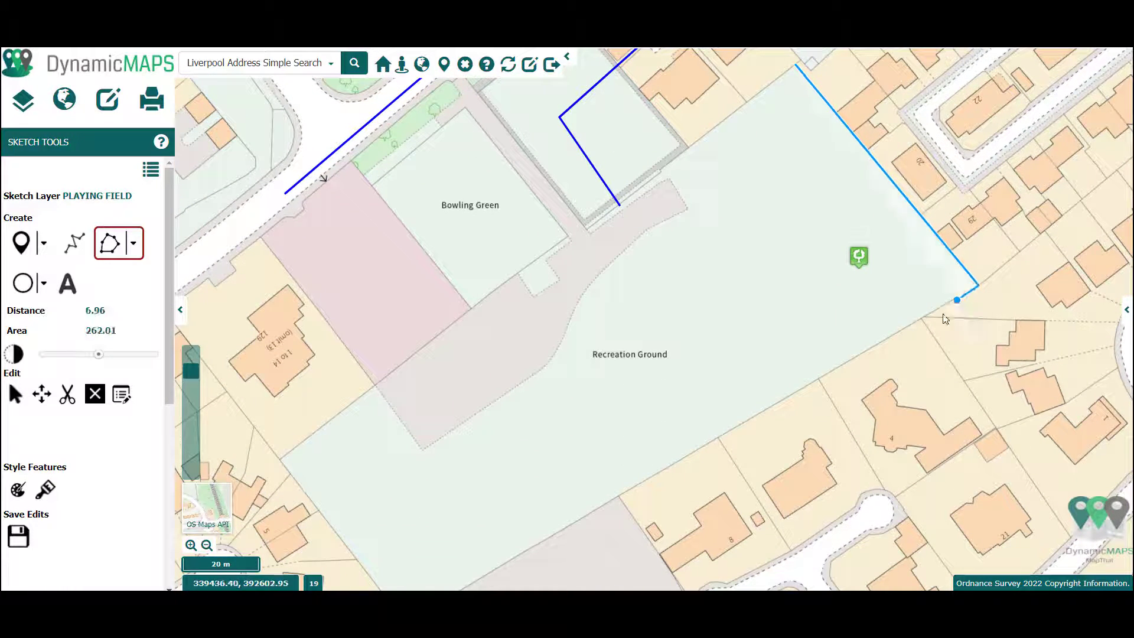
{"action": "left_click", "coordinate": [616, 496]}
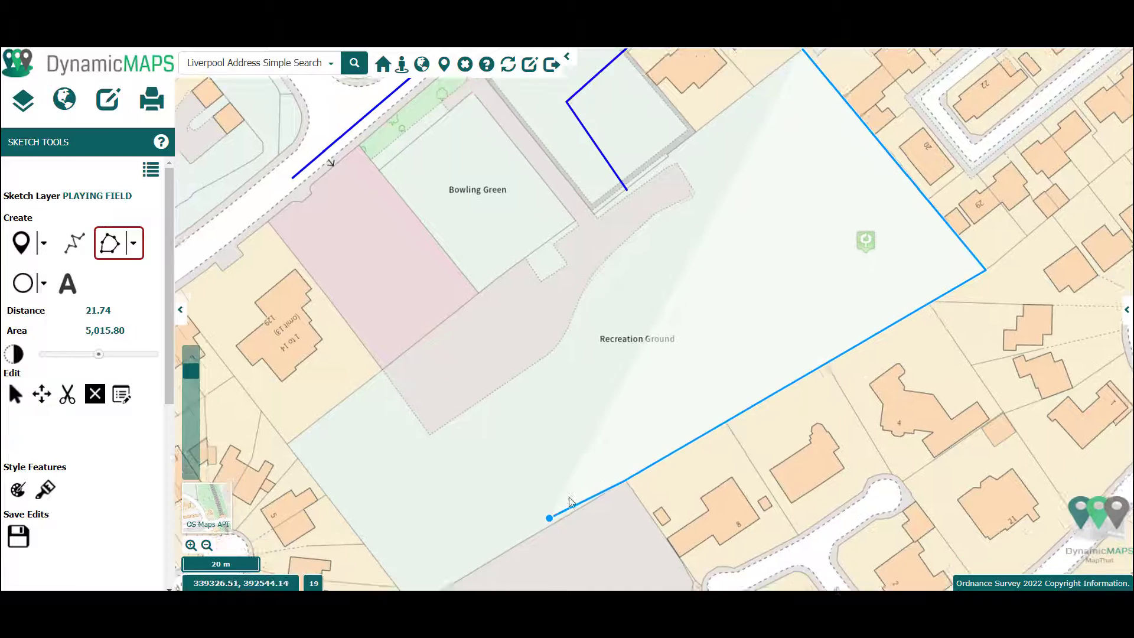
{"action": "left_click_drag", "start_coordinate": [571, 502], "coordinate": [752, 329]}
{"action": "scroll", "coordinate": [613, 428], "scroll_direction": "up", "scroll_amount": 1}
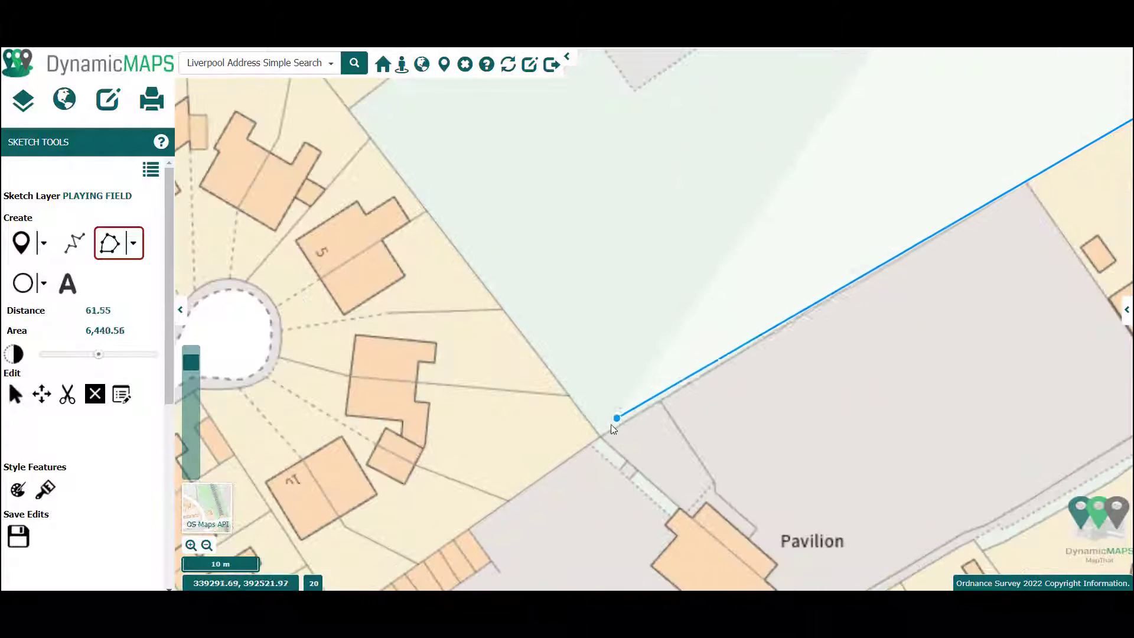
{"action": "left_click", "coordinate": [598, 441]}
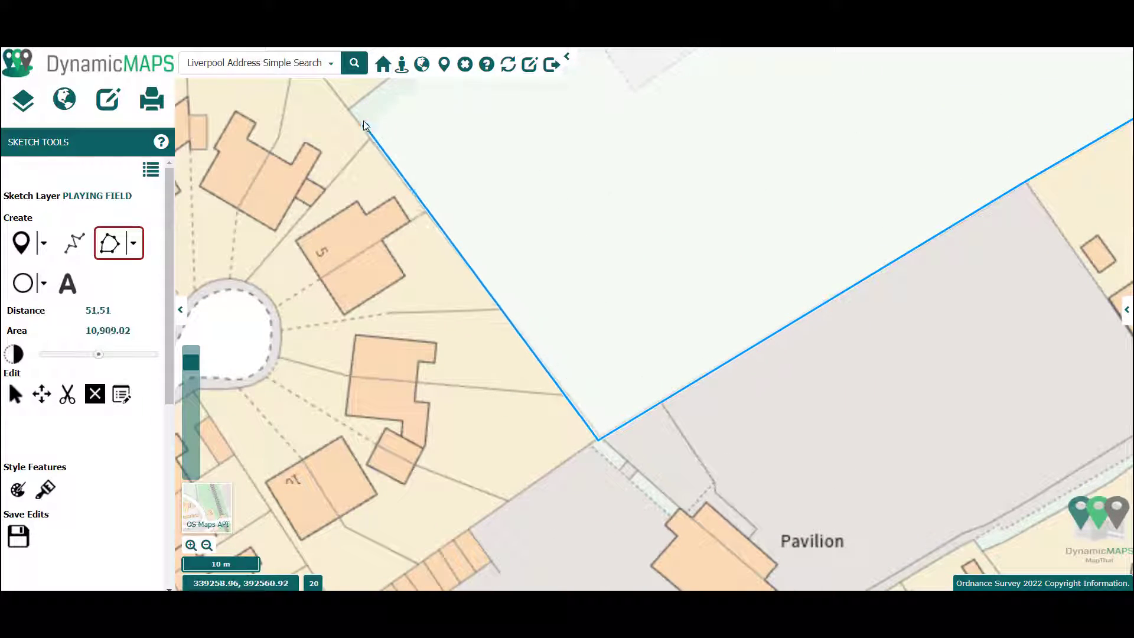
{"action": "left_click", "coordinate": [350, 109]}
Complete the polygon of about 11,236 m² along the recreation ground's northwestern boundary back to the northern corner, and save it.
{"action": "left_click_drag", "start_coordinate": [440, 132], "coordinate": [380, 393]}
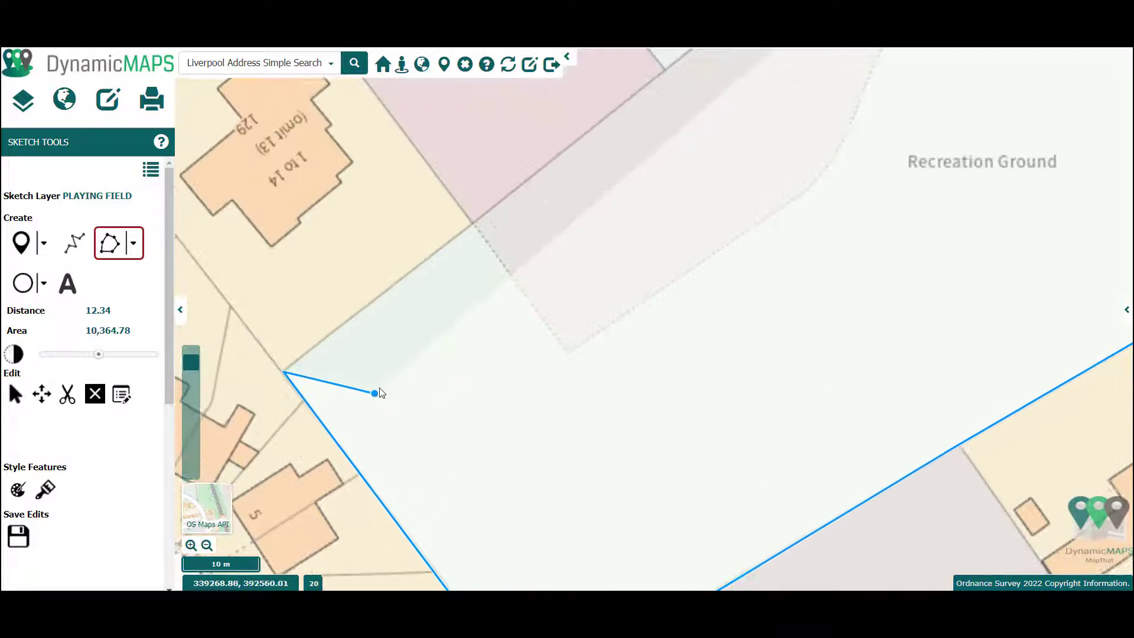
{"action": "scroll", "coordinate": [441, 319], "scroll_direction": "down", "scroll_amount": 1}
{"action": "left_click", "coordinate": [457, 272]}
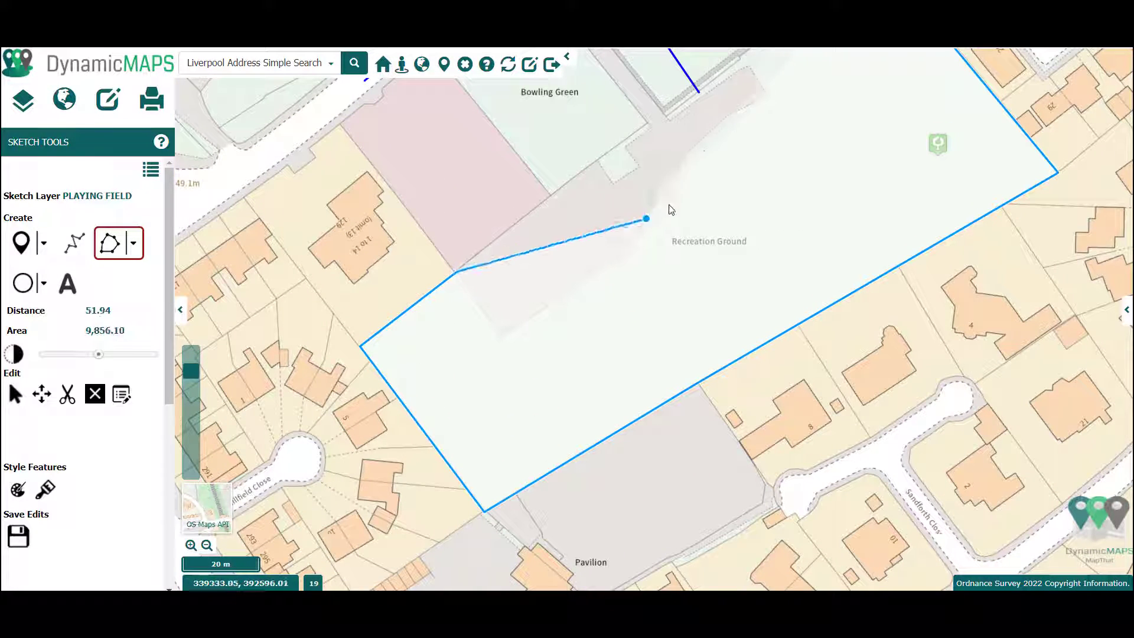
{"action": "left_click", "coordinate": [667, 109]}
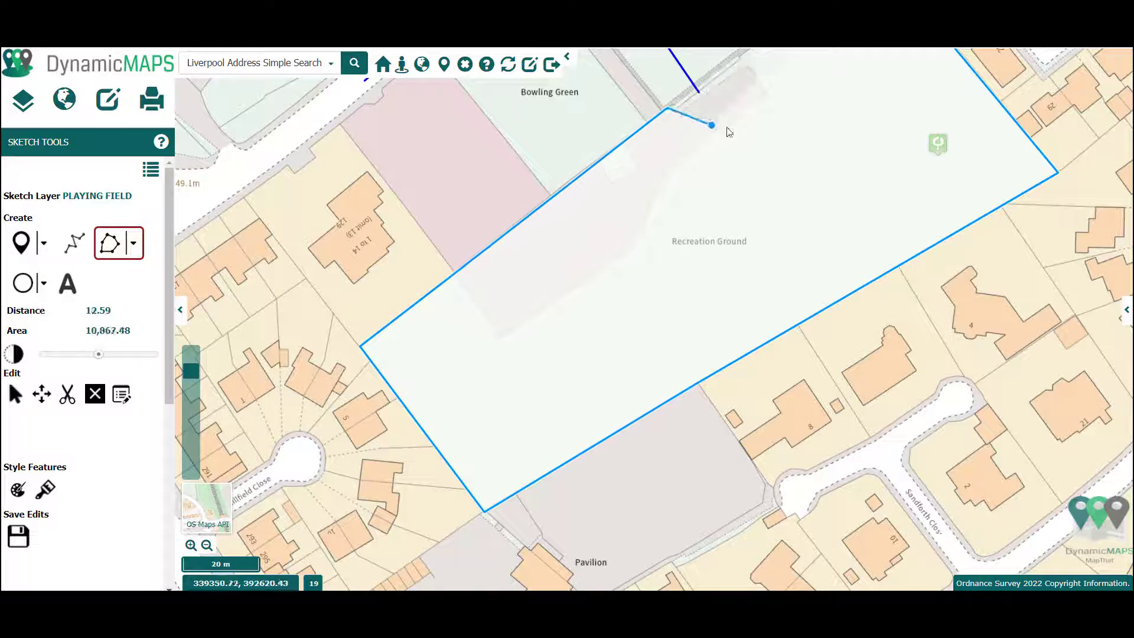
{"action": "left_click_drag", "start_coordinate": [729, 131], "coordinate": [549, 360]}
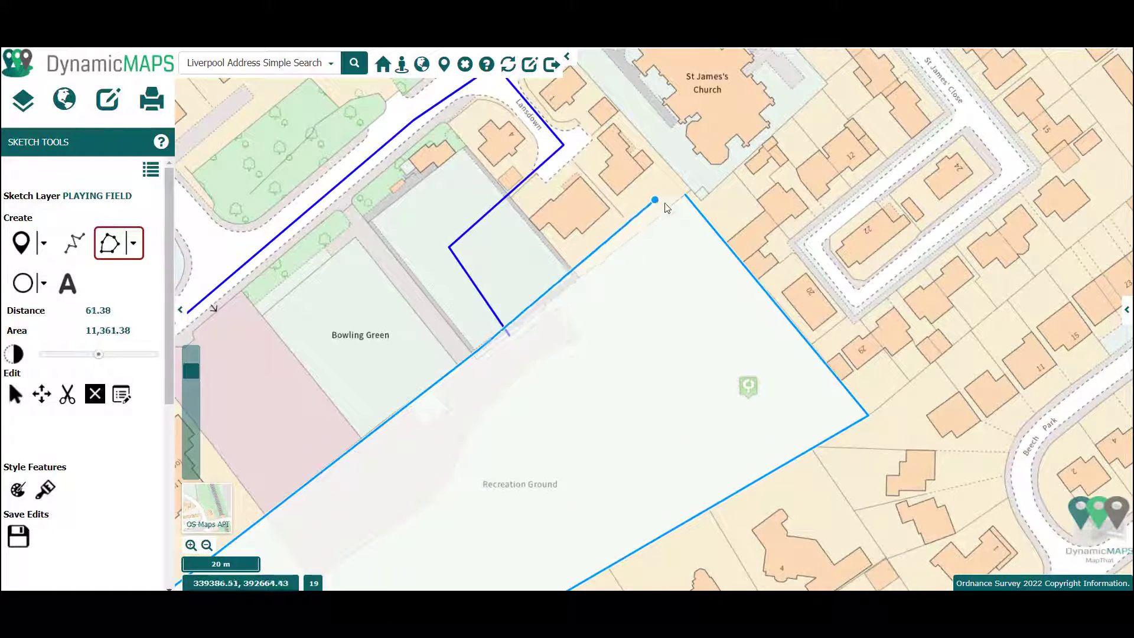
{"action": "double_click", "coordinate": [685, 196]}
{"action": "left_click", "coordinate": [18, 536]}
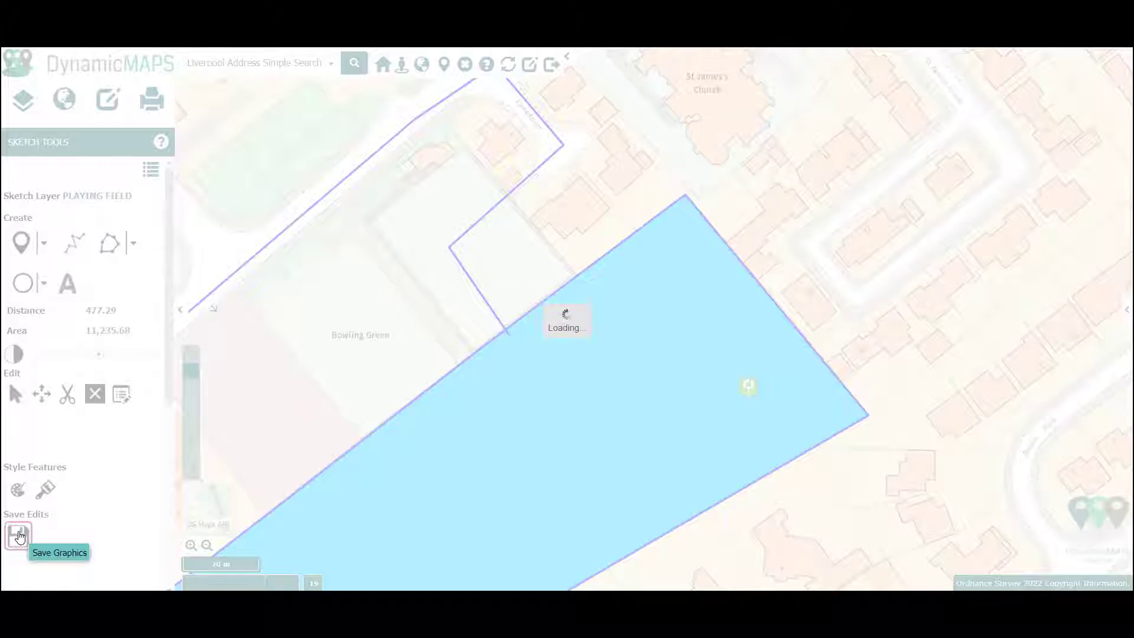
{"action": "left_click", "coordinate": [568, 344]}
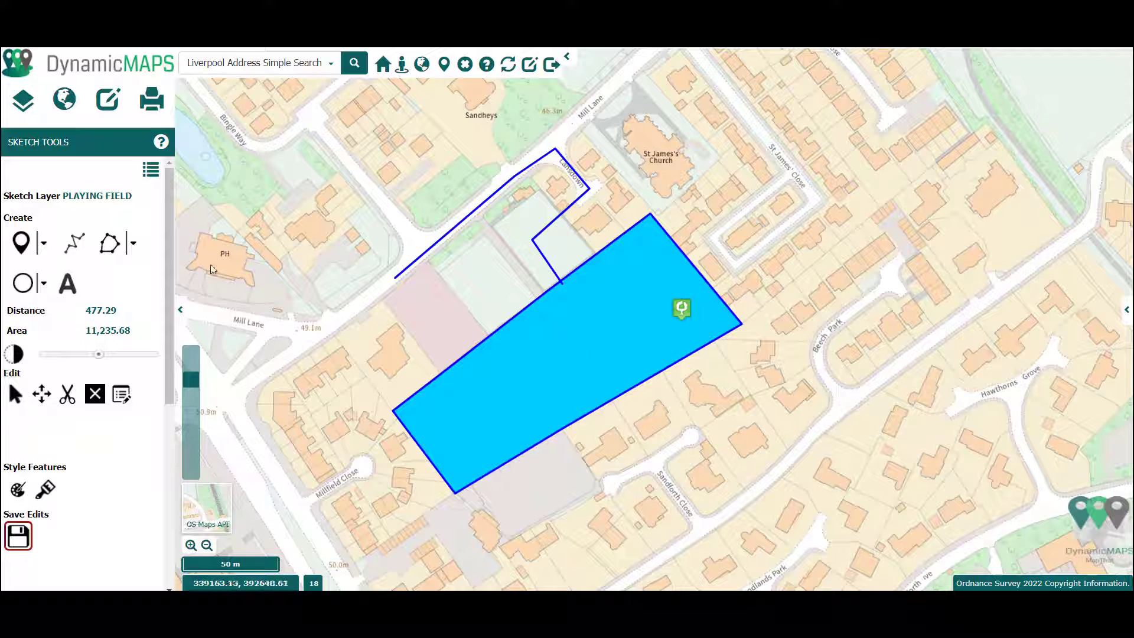
Set the style options to a dark green stroke color, a lime green fill color, a thickness of 5 and an opacity of .5.
{"action": "left_click_drag", "start_coordinate": [169, 244], "coordinate": [165, 434]}
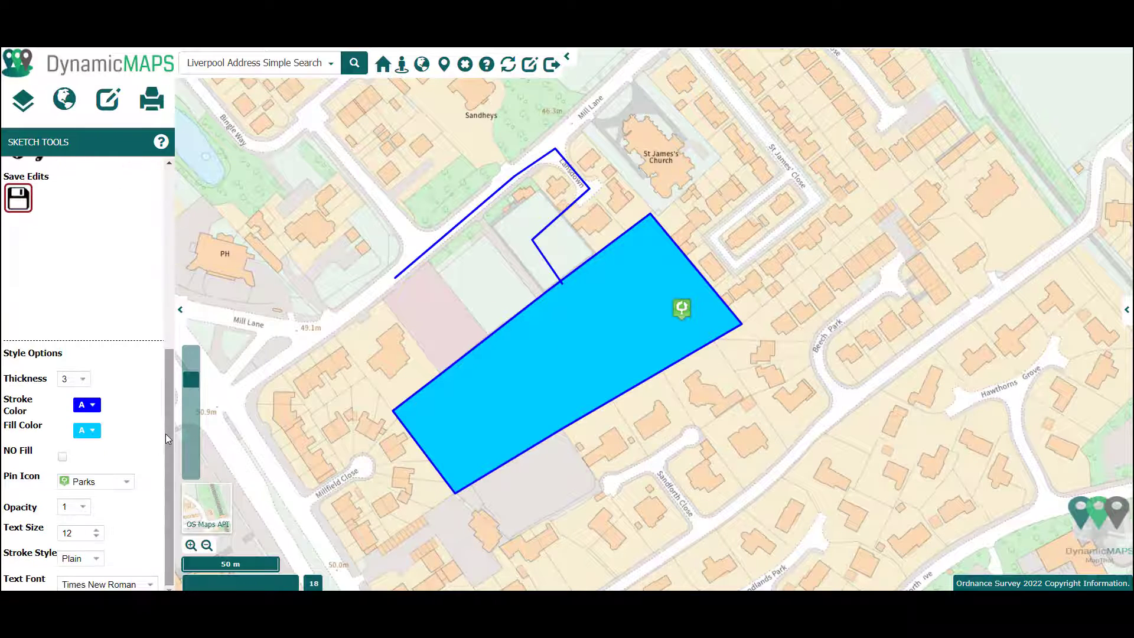
{"action": "left_click", "coordinate": [93, 406]}
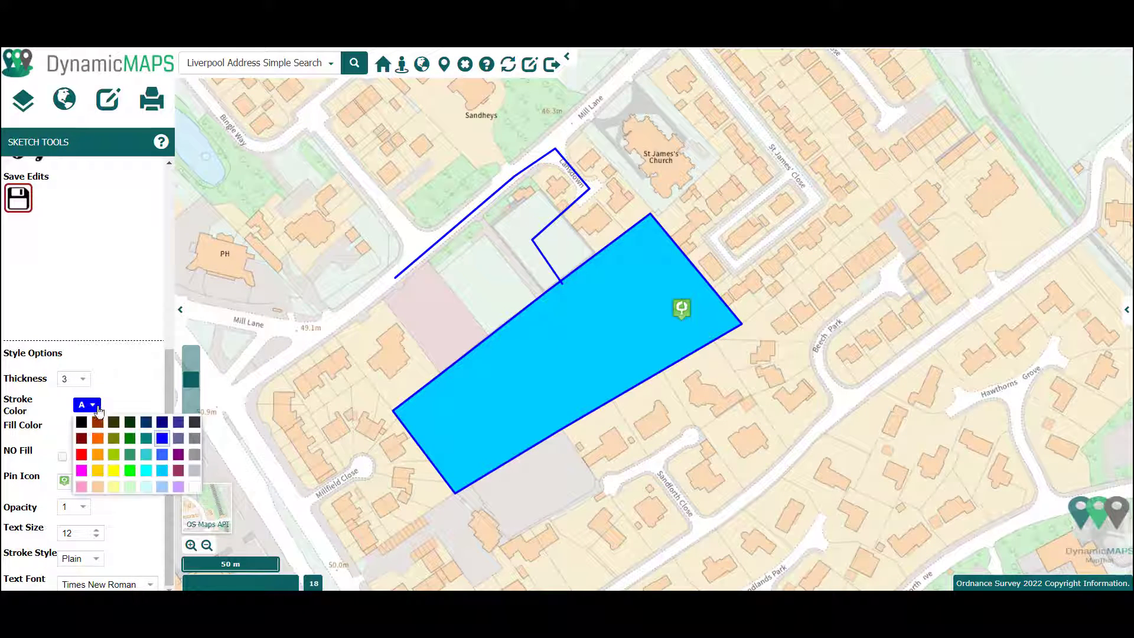
{"action": "left_click", "coordinate": [132, 440]}
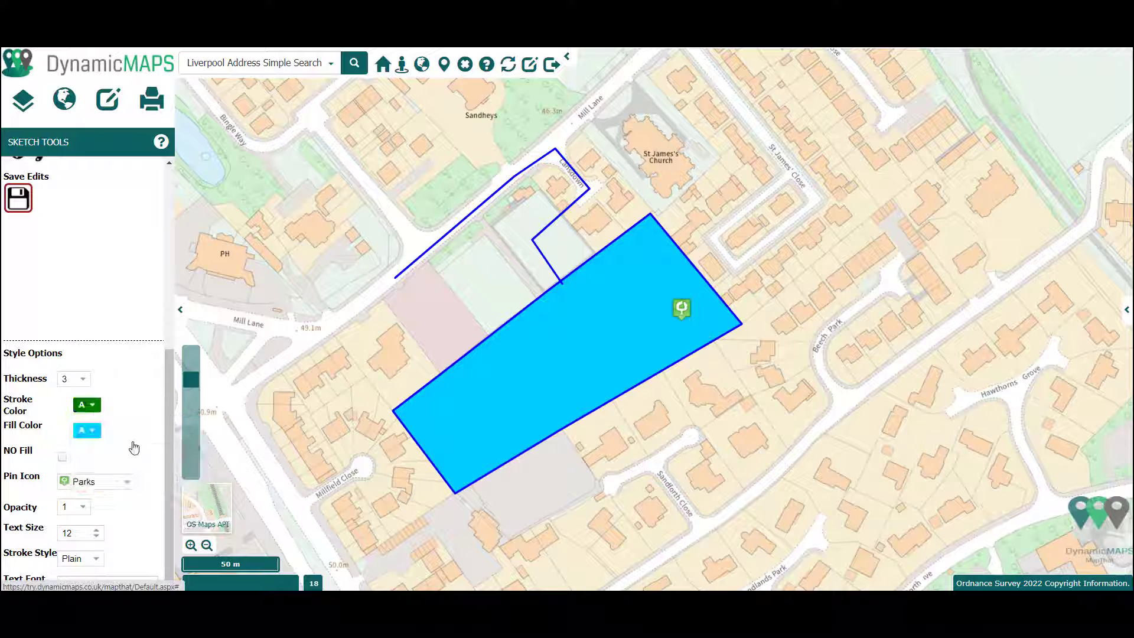
{"action": "left_click", "coordinate": [92, 432]}
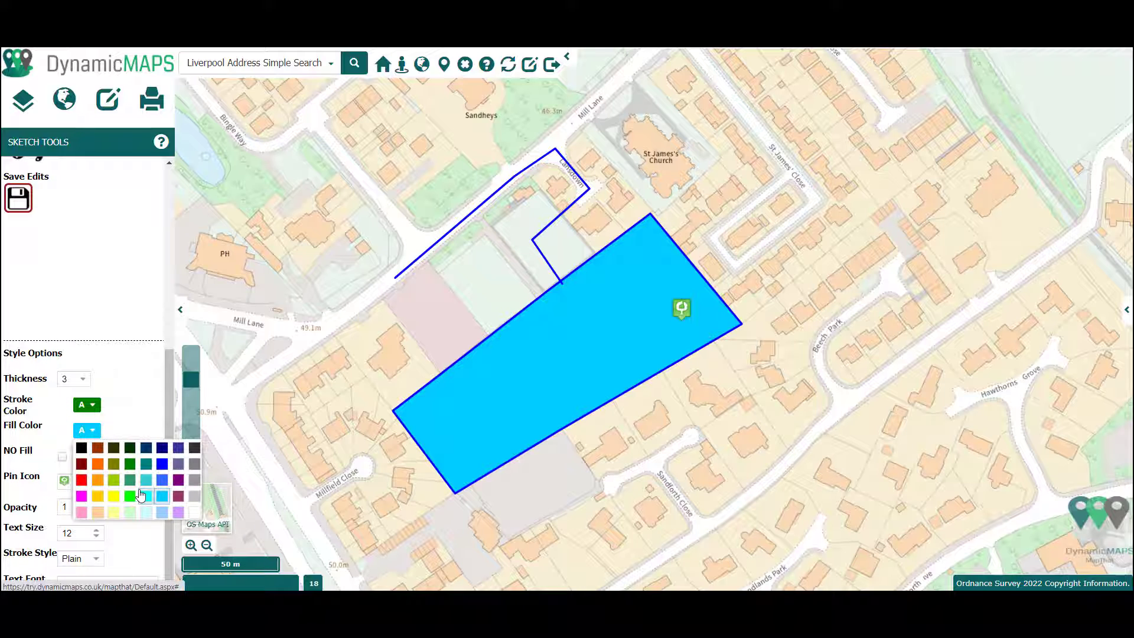
{"action": "left_click", "coordinate": [115, 480]}
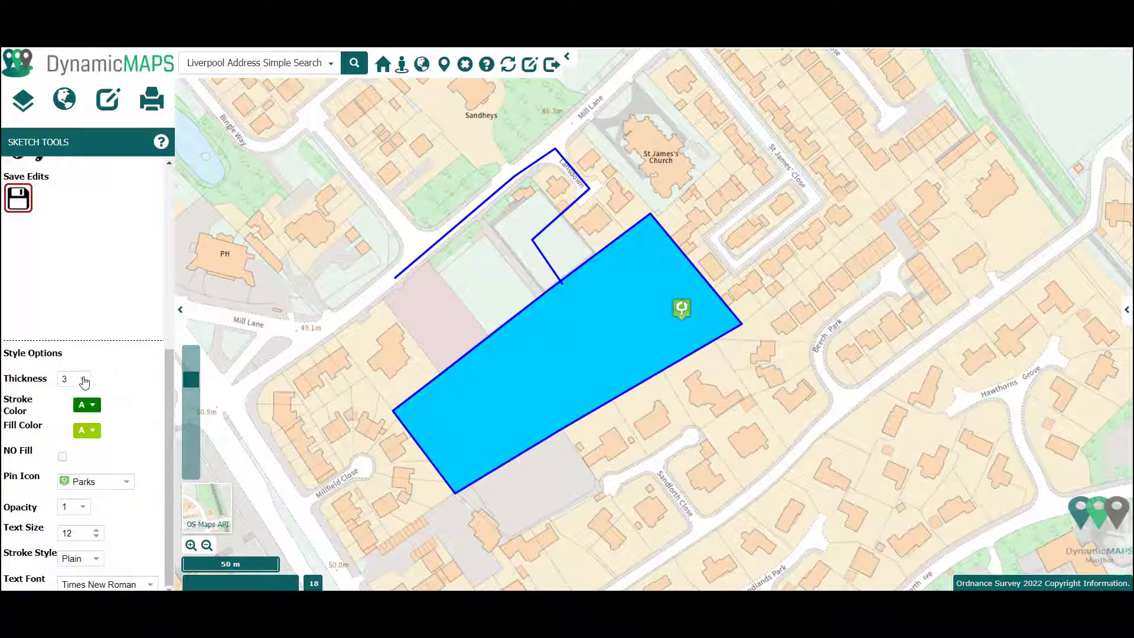
{"action": "left_click", "coordinate": [85, 381]}
{"action": "left_click", "coordinate": [70, 471]}
{"action": "left_click", "coordinate": [82, 509]}
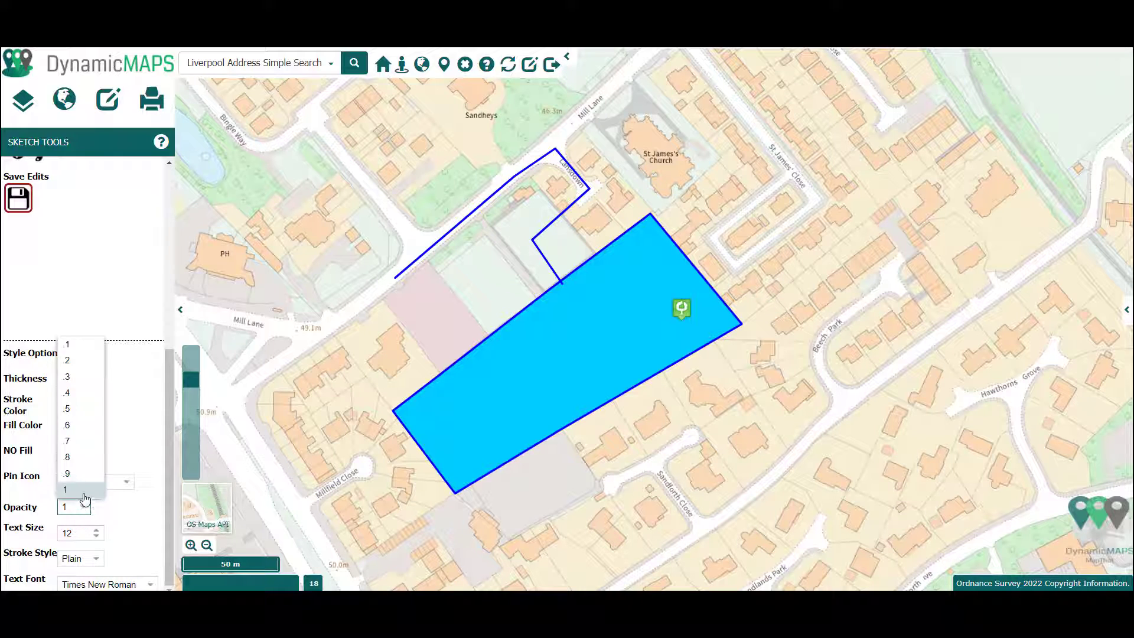
{"action": "left_click", "coordinate": [80, 415]}
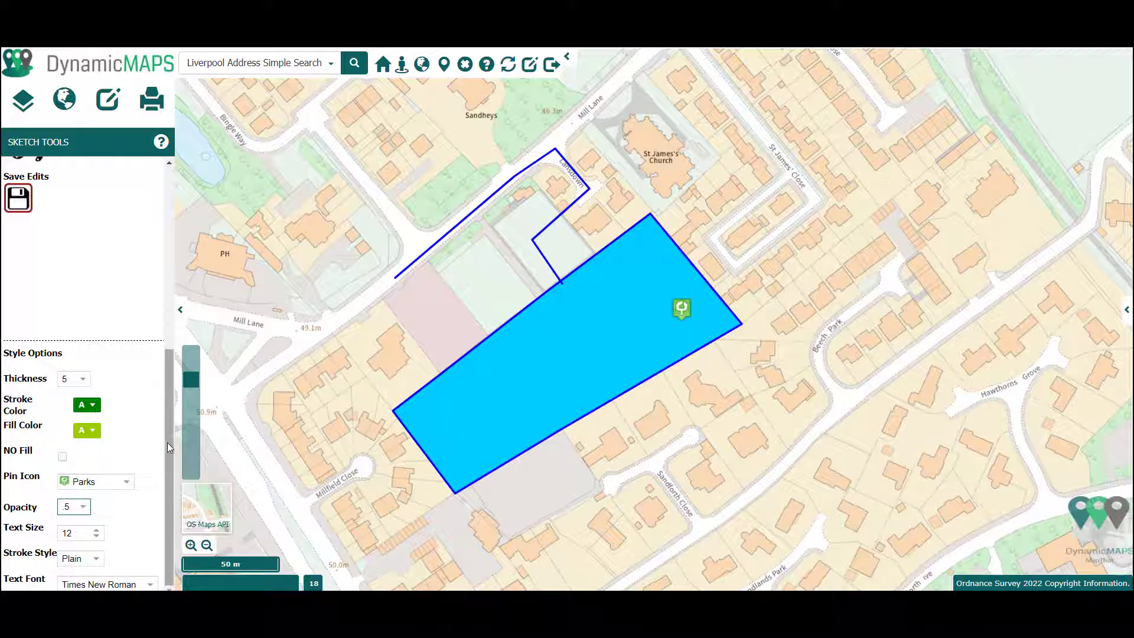
Apply the semi-transparent green style to the recreation ground polygon and save the edits.
{"action": "left_click_drag", "start_coordinate": [170, 447], "coordinate": [175, 334]}
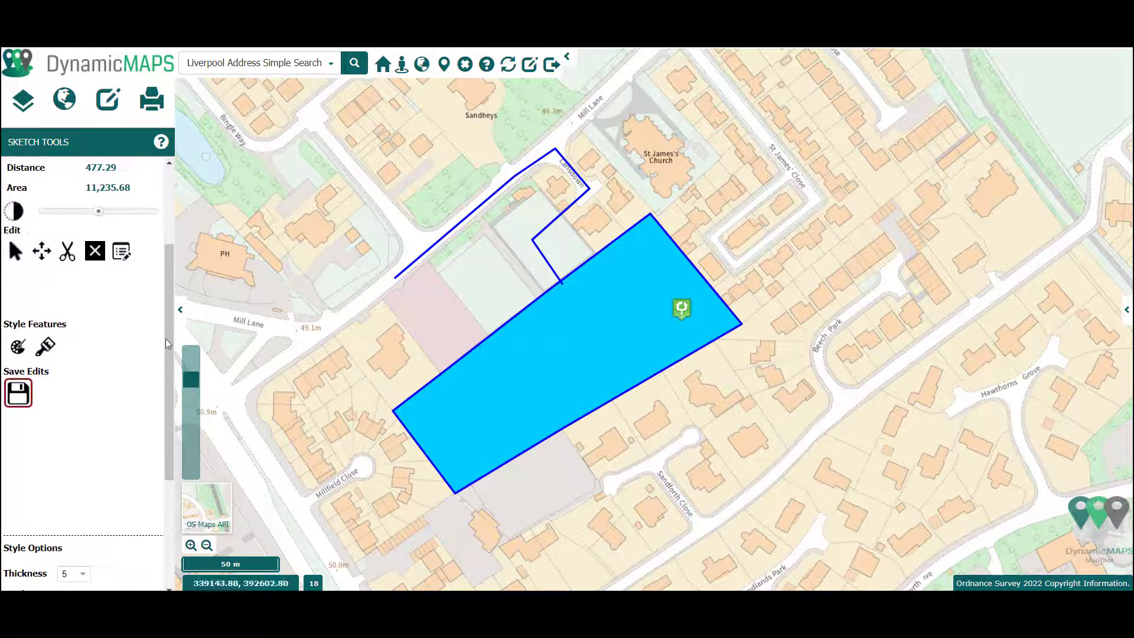
{"action": "left_click", "coordinate": [46, 348]}
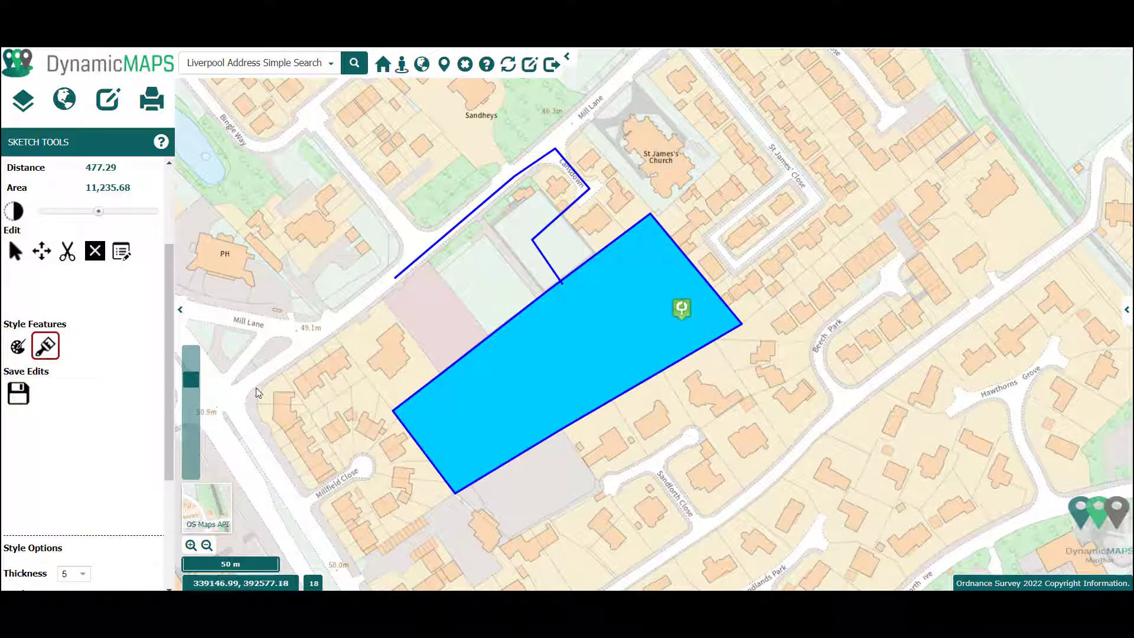
{"action": "left_click", "coordinate": [503, 364]}
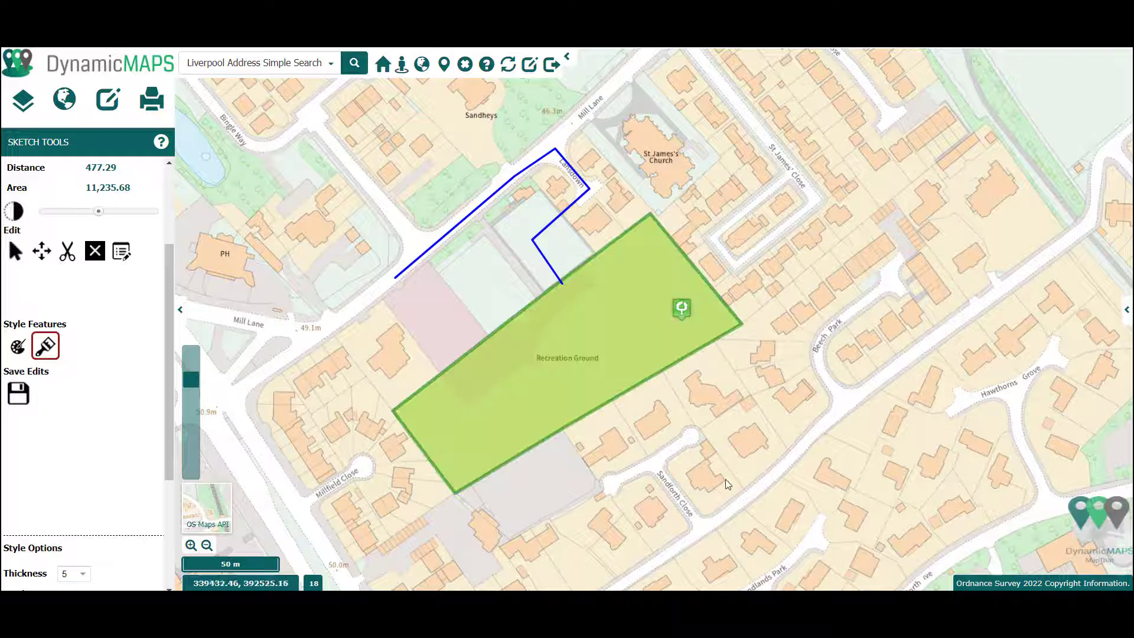
{"action": "left_click", "coordinate": [16, 395]}
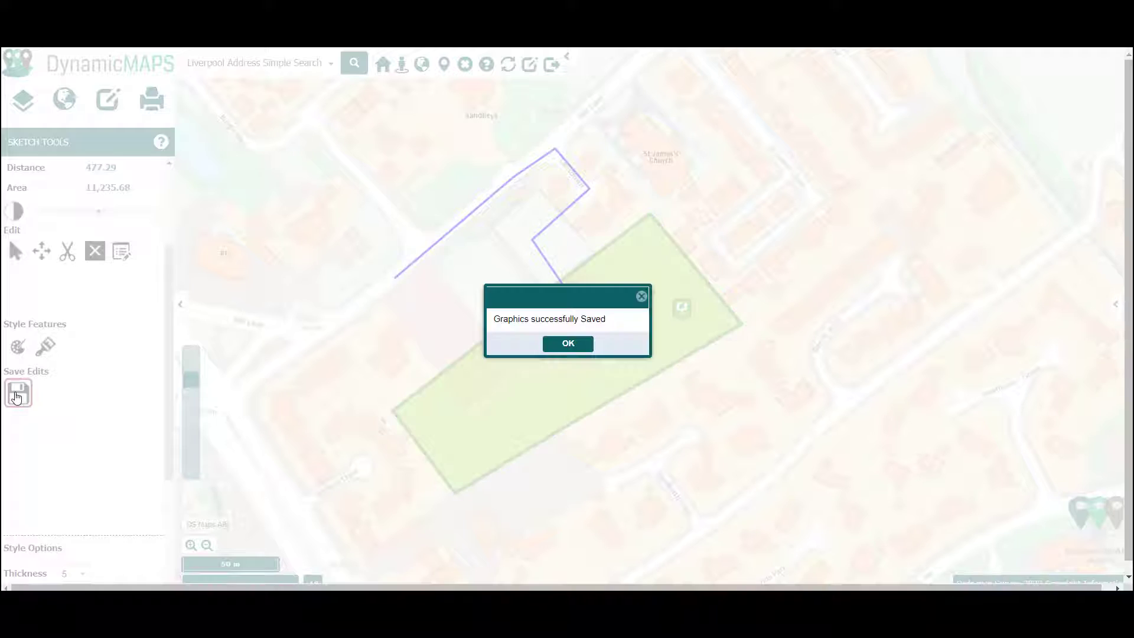
{"action": "left_click", "coordinate": [566, 345]}
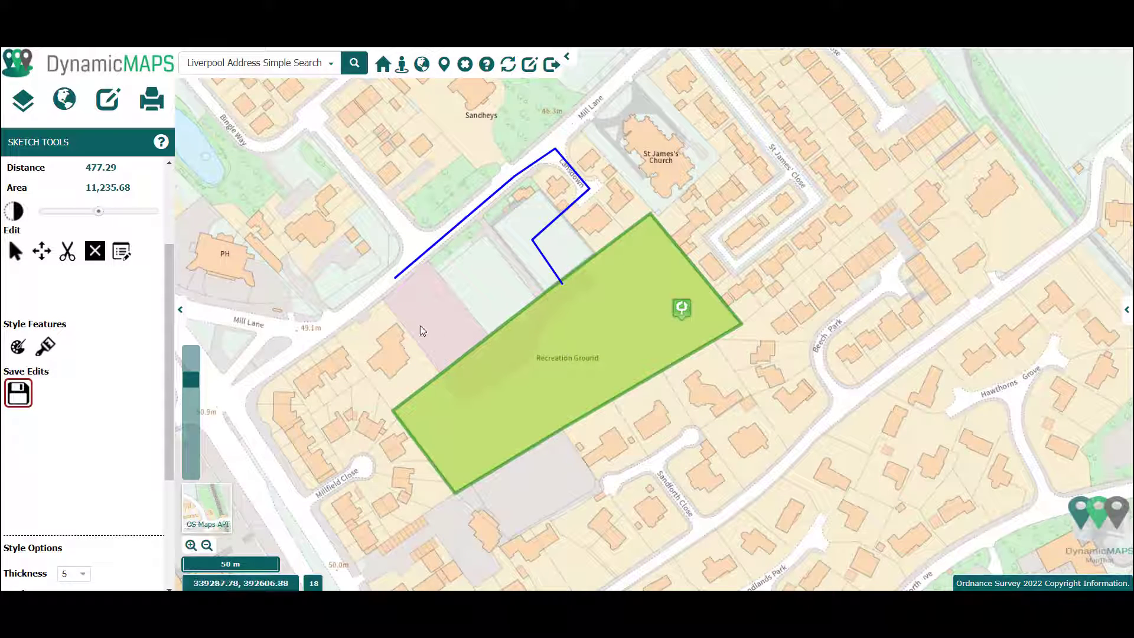
Set the style options to a red stroke color with NO Fill enabled.
{"action": "scroll", "coordinate": [153, 430], "scroll_direction": "down", "scroll_amount": 3}
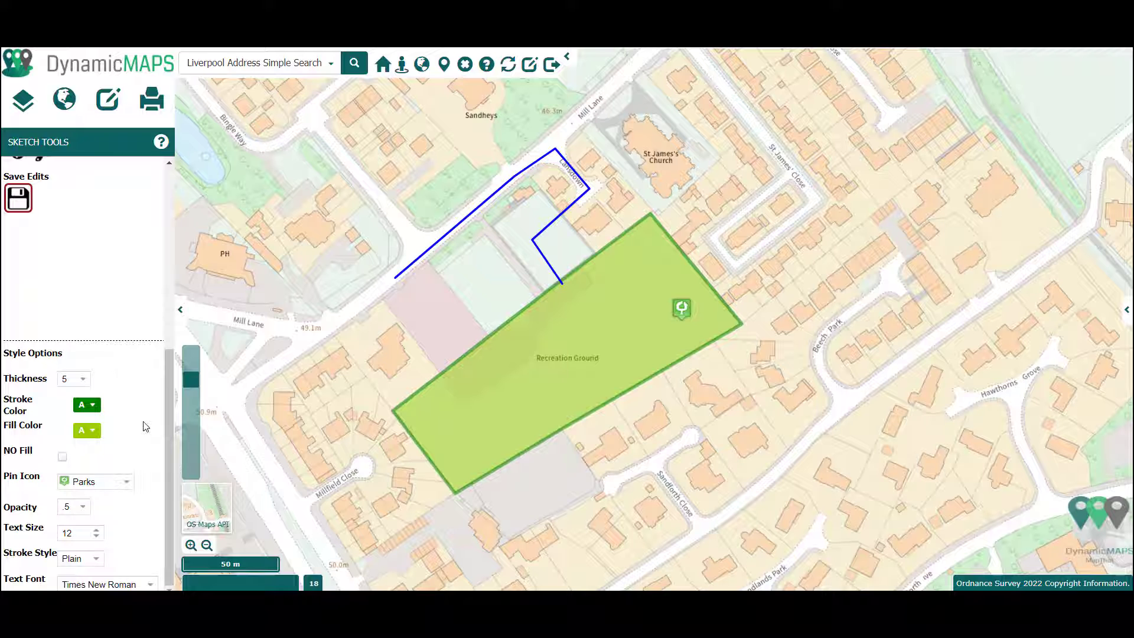
{"action": "left_click", "coordinate": [92, 406]}
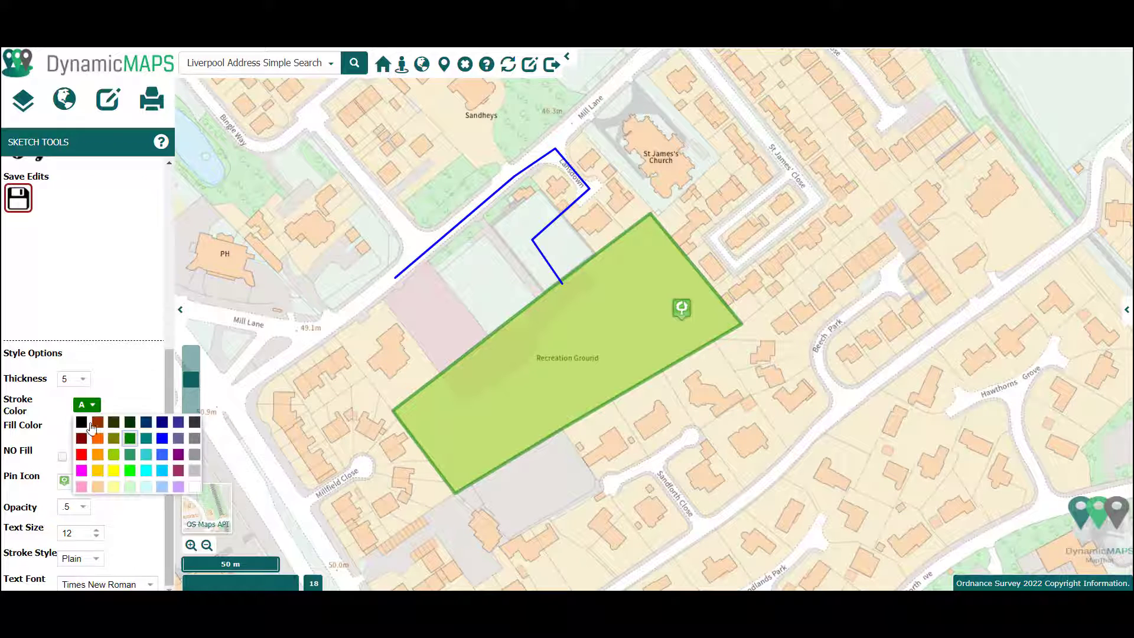
{"action": "left_click", "coordinate": [81, 454]}
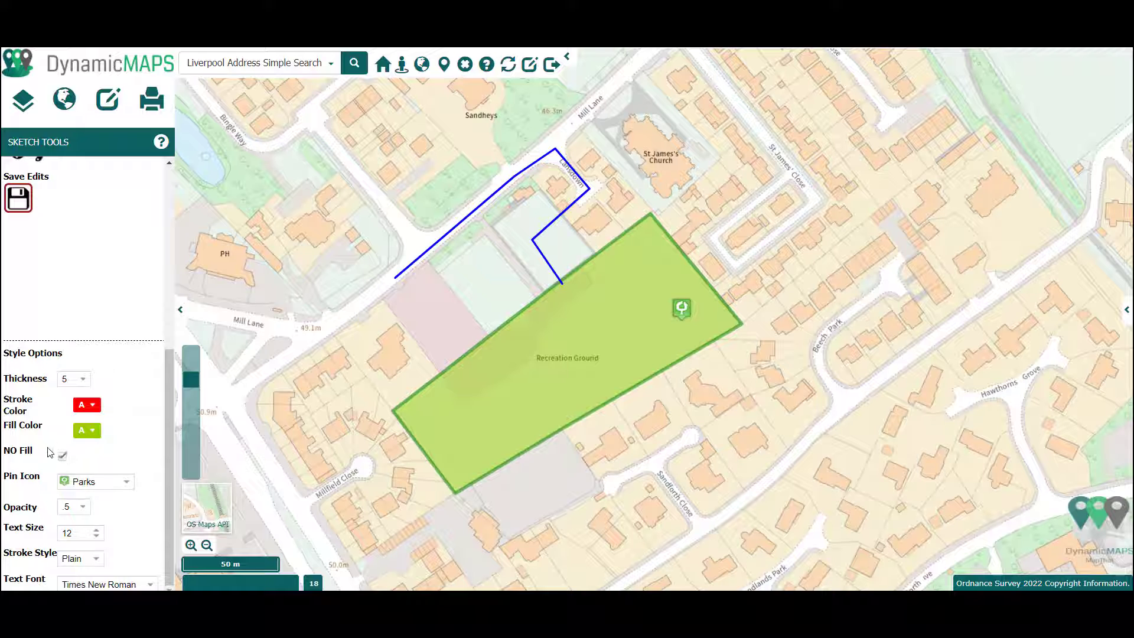
Apply the unfilled red outline style to the recreation ground polygon and save the edits.
{"action": "scroll", "coordinate": [168, 398], "scroll_direction": "up", "scroll_amount": 2}
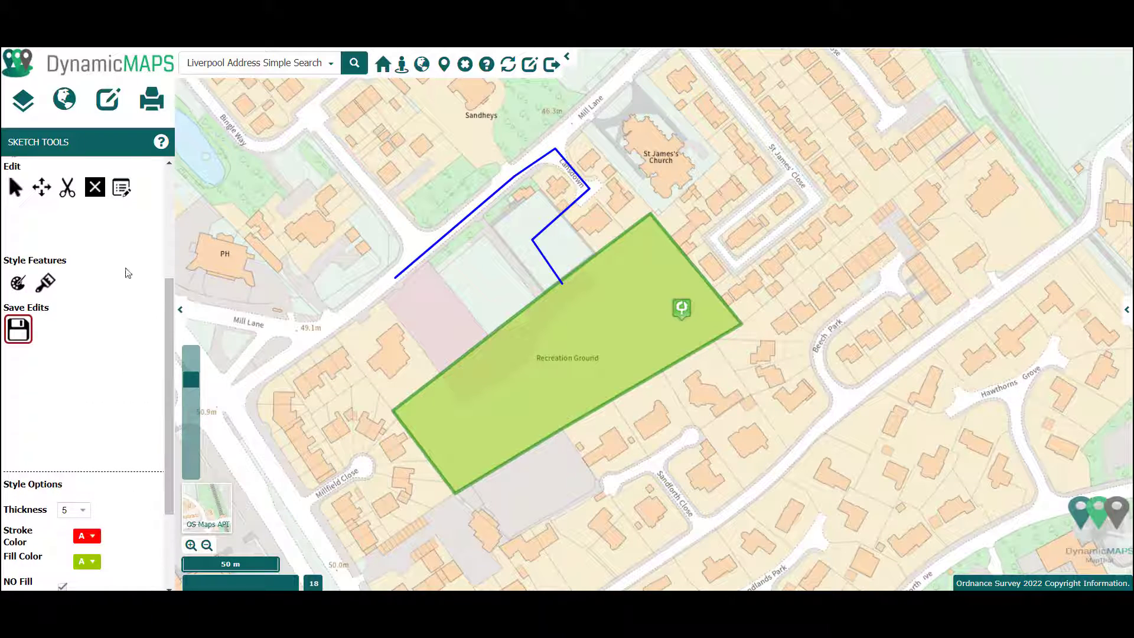
{"action": "left_click", "coordinate": [46, 283]}
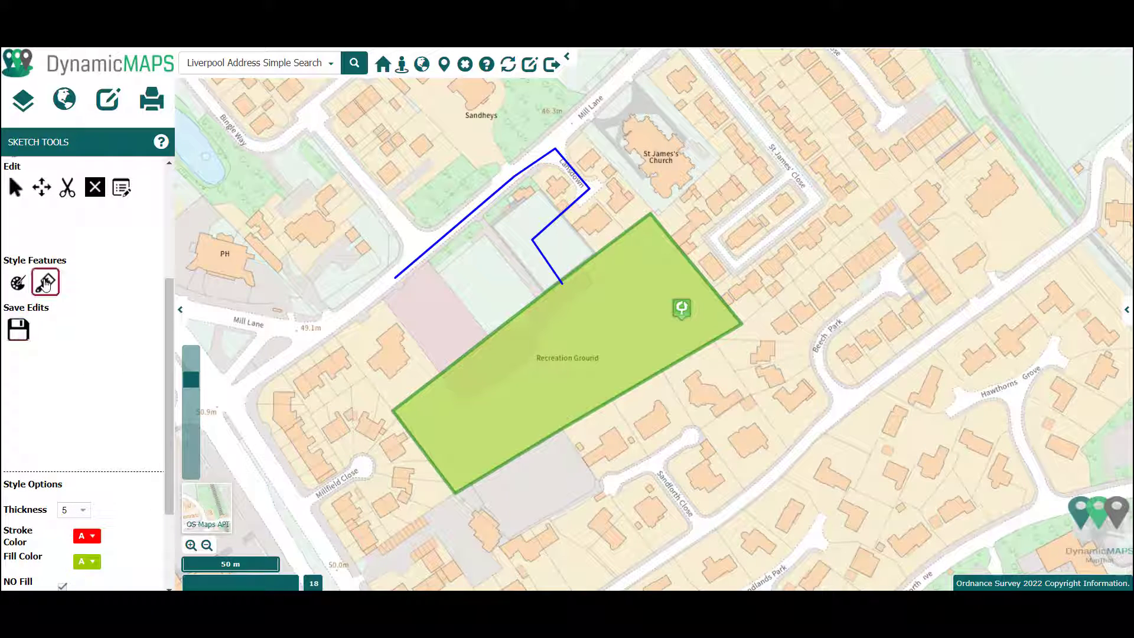
{"action": "left_click", "coordinate": [512, 359]}
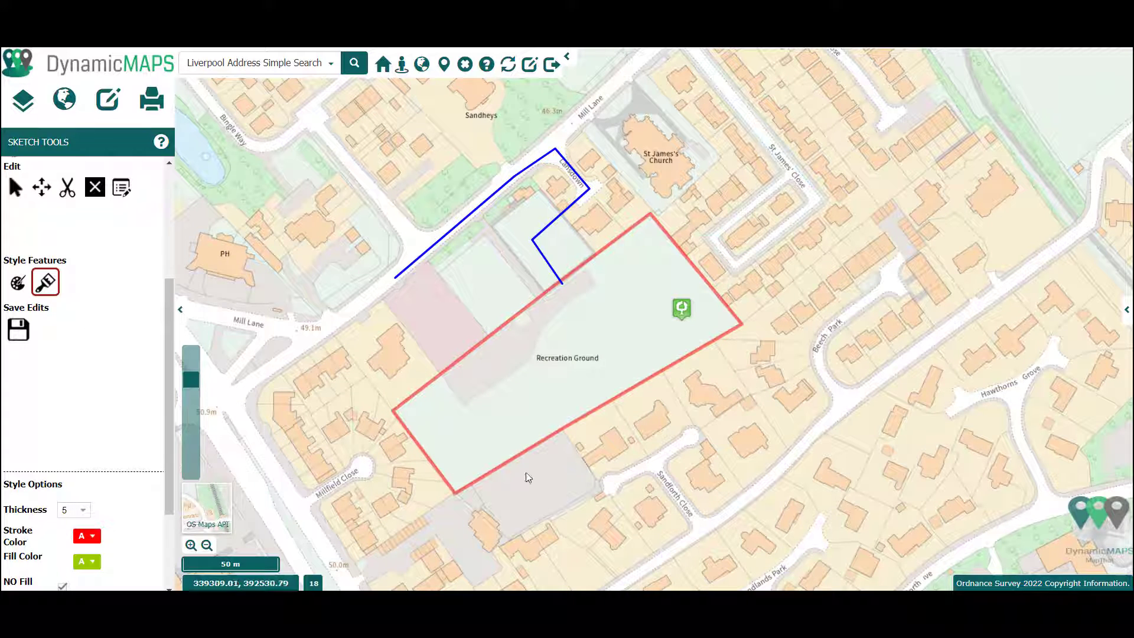
{"action": "left_click", "coordinate": [16, 331]}
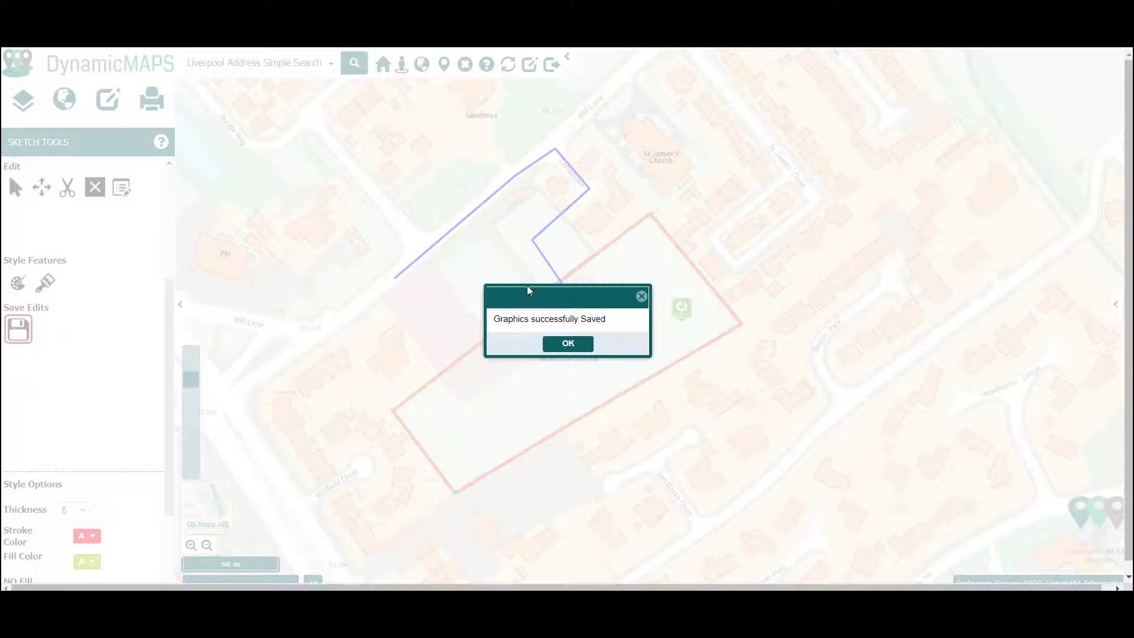
{"action": "left_click", "coordinate": [568, 343]}
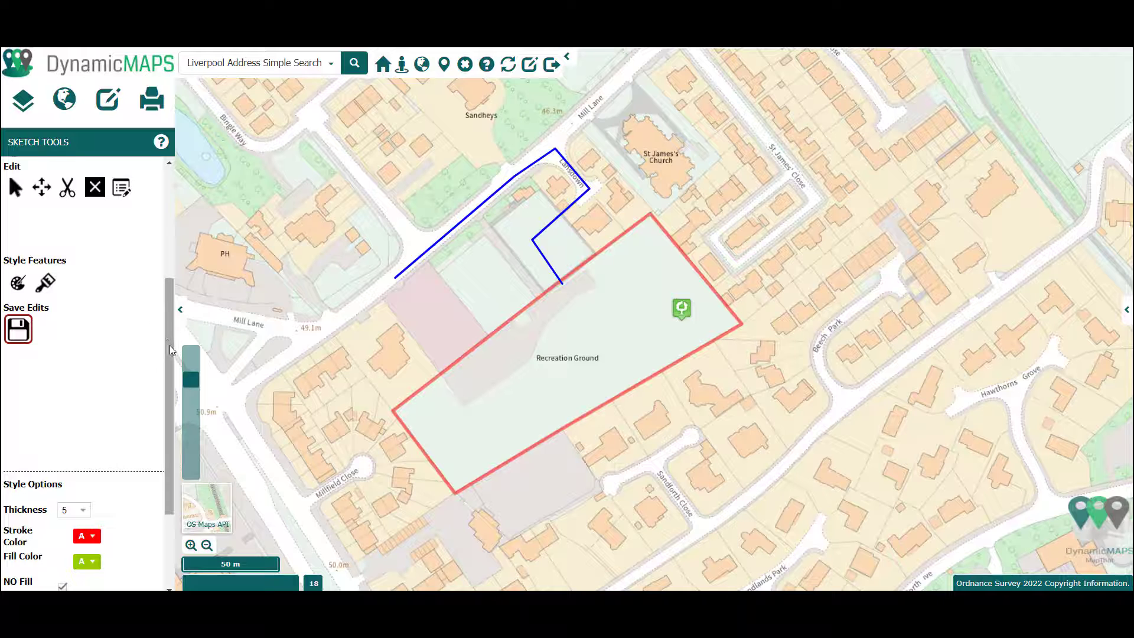
Set the style options to black stroke and fill colors with a thickness of 1, and turn off NO Fill.
{"action": "left_click_drag", "start_coordinate": [169, 345], "coordinate": [168, 349]}
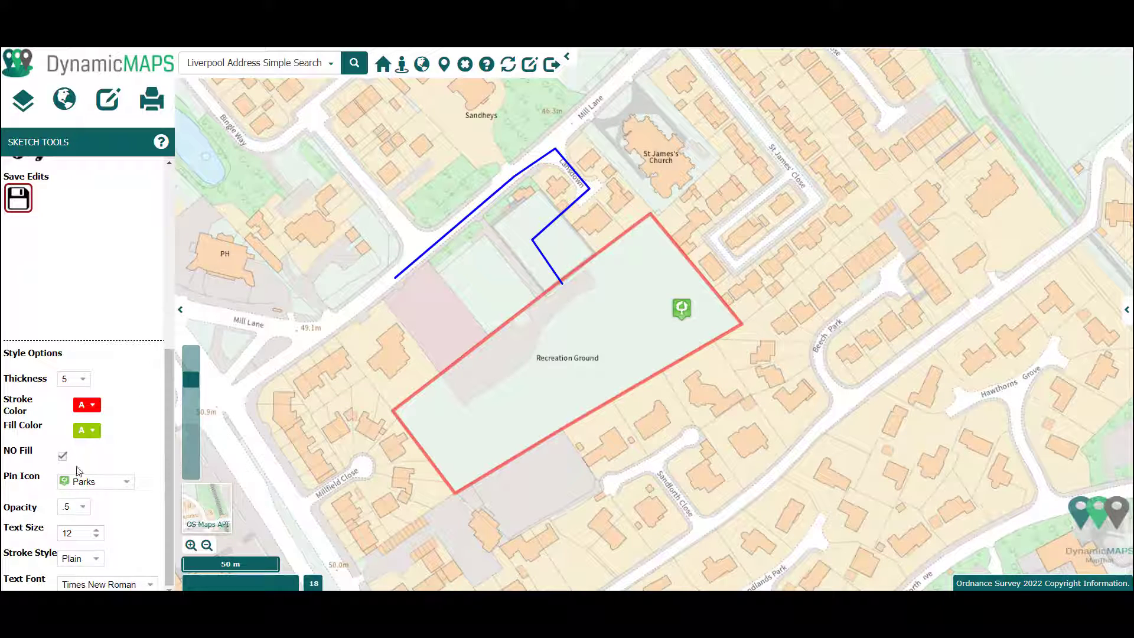
{"action": "left_click", "coordinate": [93, 405]}
{"action": "left_click", "coordinate": [83, 425]}
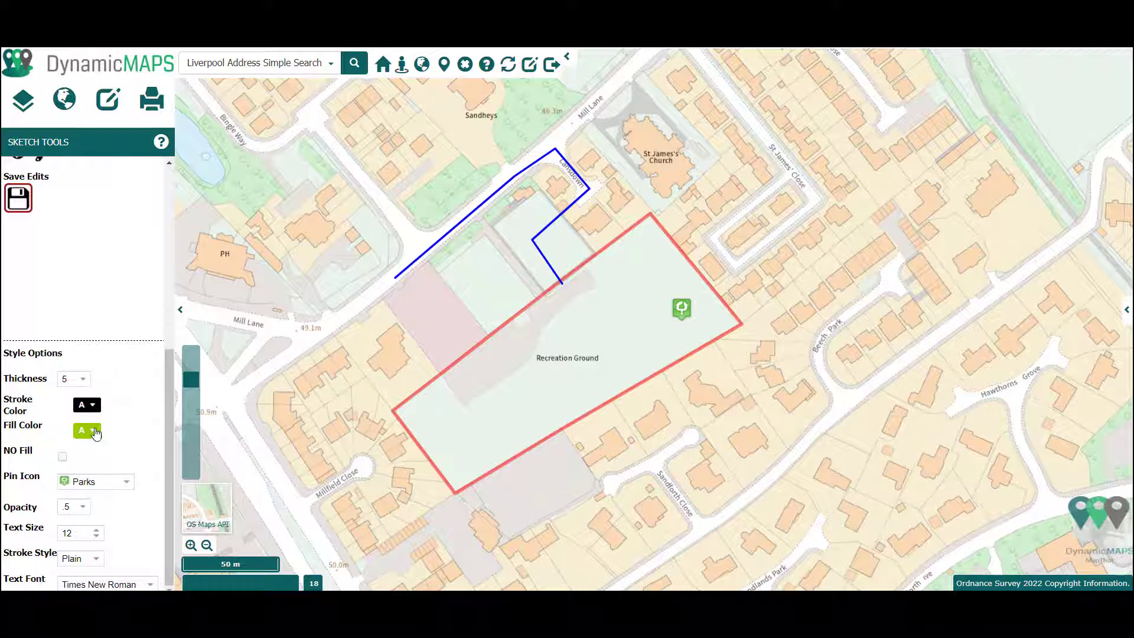
{"action": "left_click", "coordinate": [89, 430]}
{"action": "left_click", "coordinate": [86, 449]}
{"action": "left_click", "coordinate": [81, 385]}
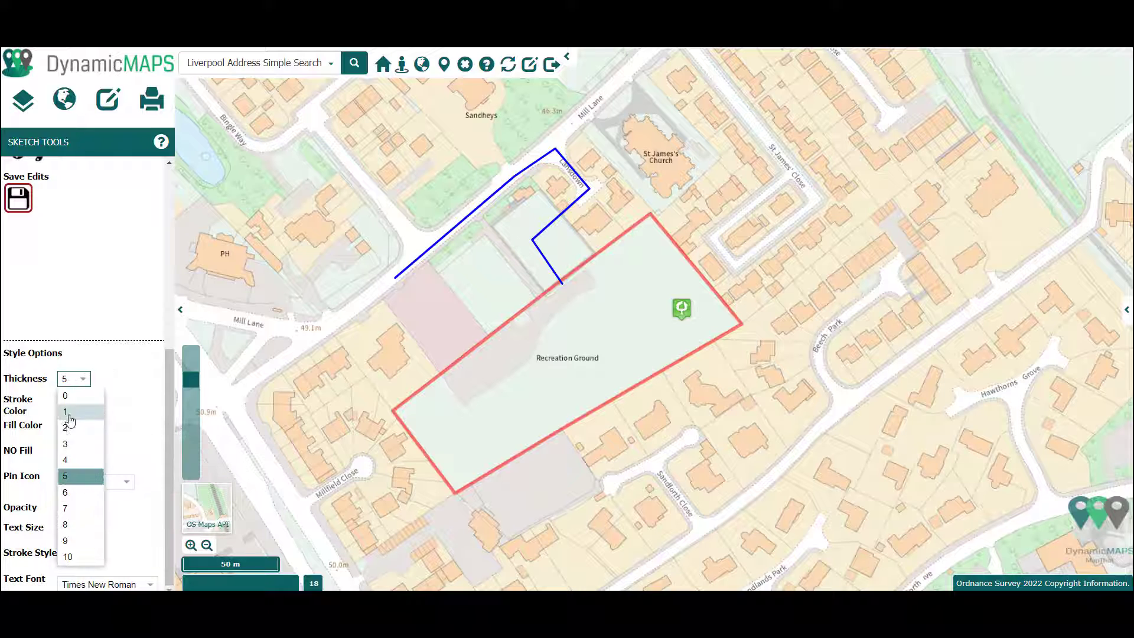
{"action": "left_click", "coordinate": [68, 395]}
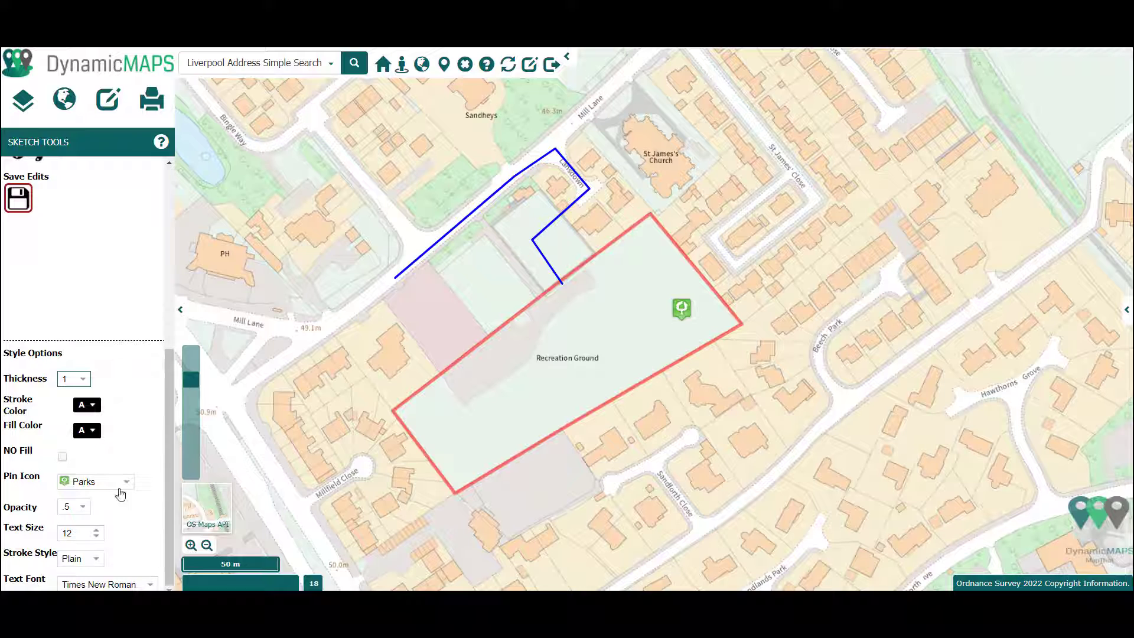
Set the text size to 30, the text font to Comic Sans MS and the opacity to 1.
{"action": "left_click_drag", "start_coordinate": [82, 531], "coordinate": [55, 536]}
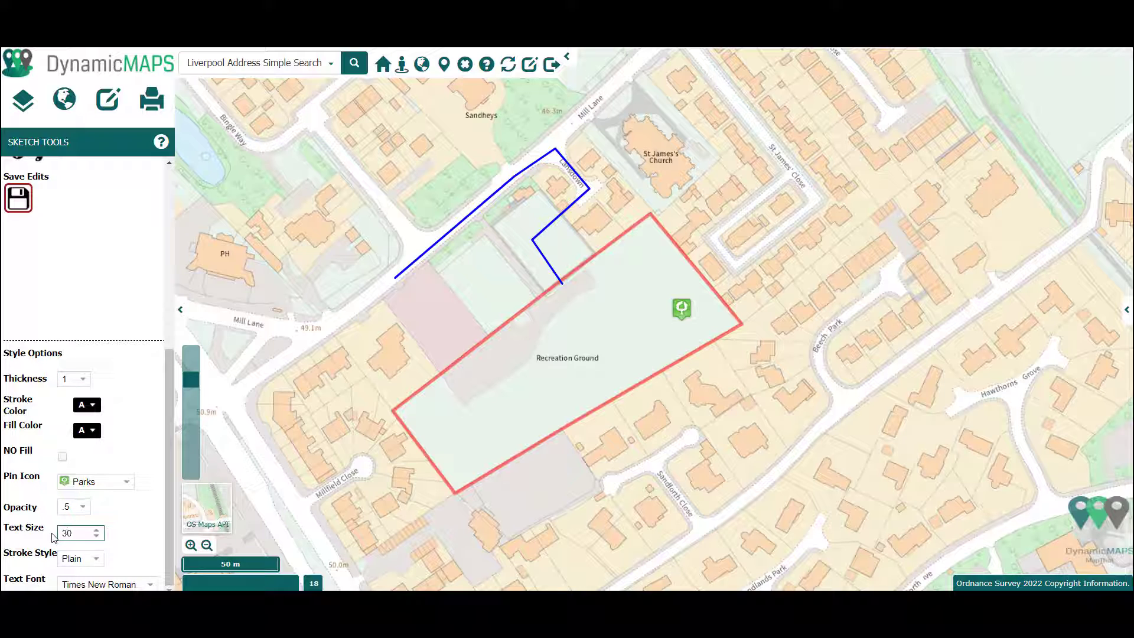
{"action": "left_click", "coordinate": [148, 584]}
{"action": "left_click", "coordinate": [118, 454]}
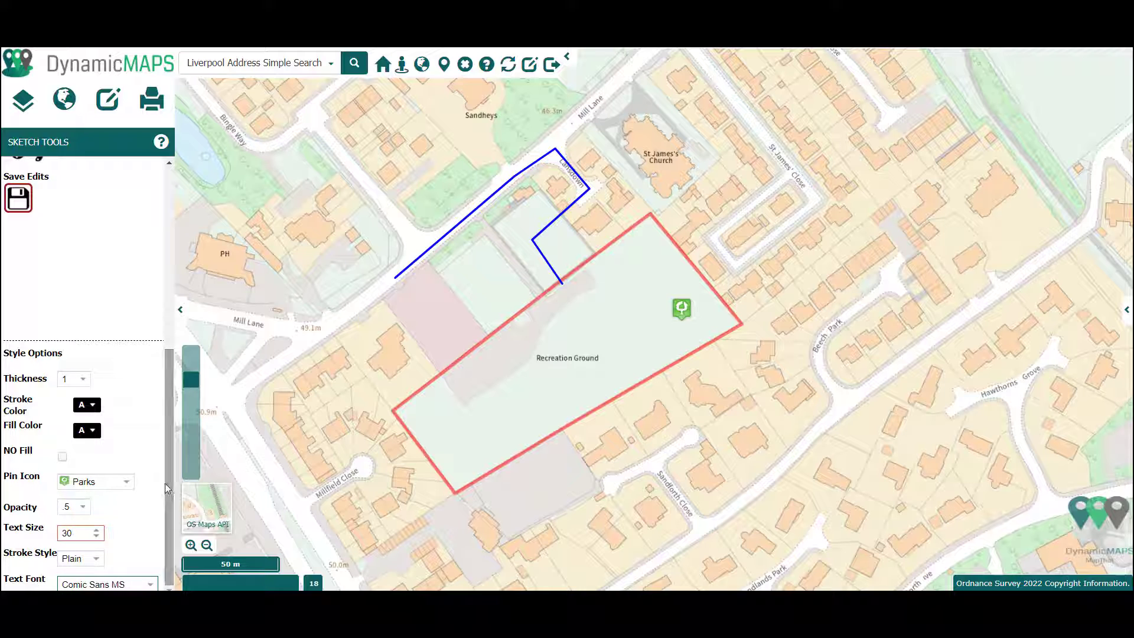
{"action": "left_click", "coordinate": [84, 506]}
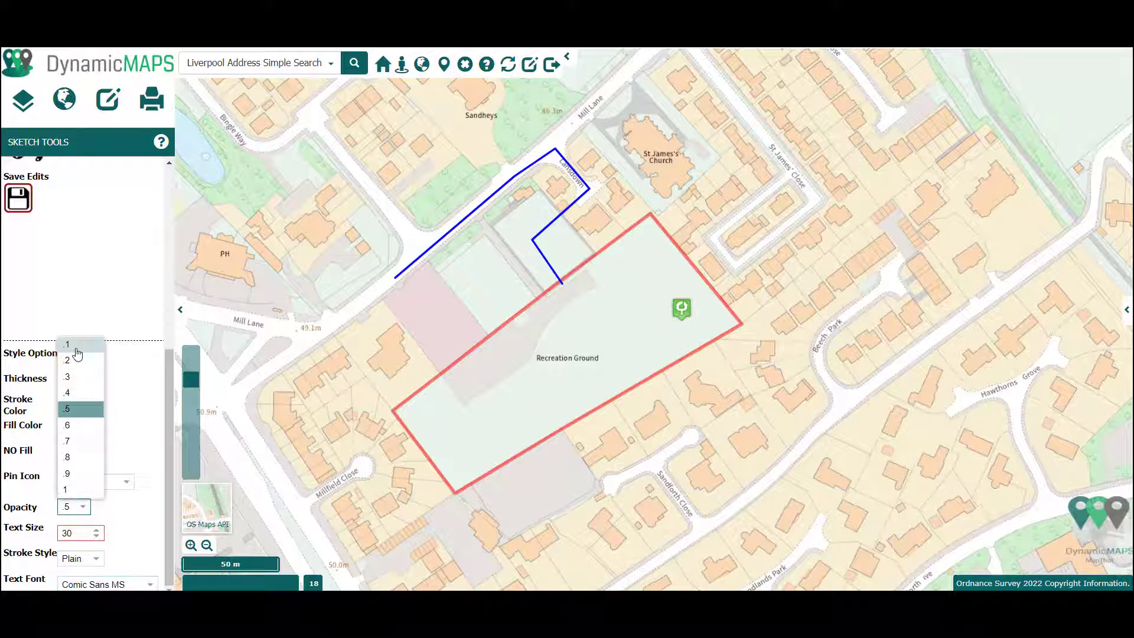
{"action": "left_click", "coordinate": [74, 489]}
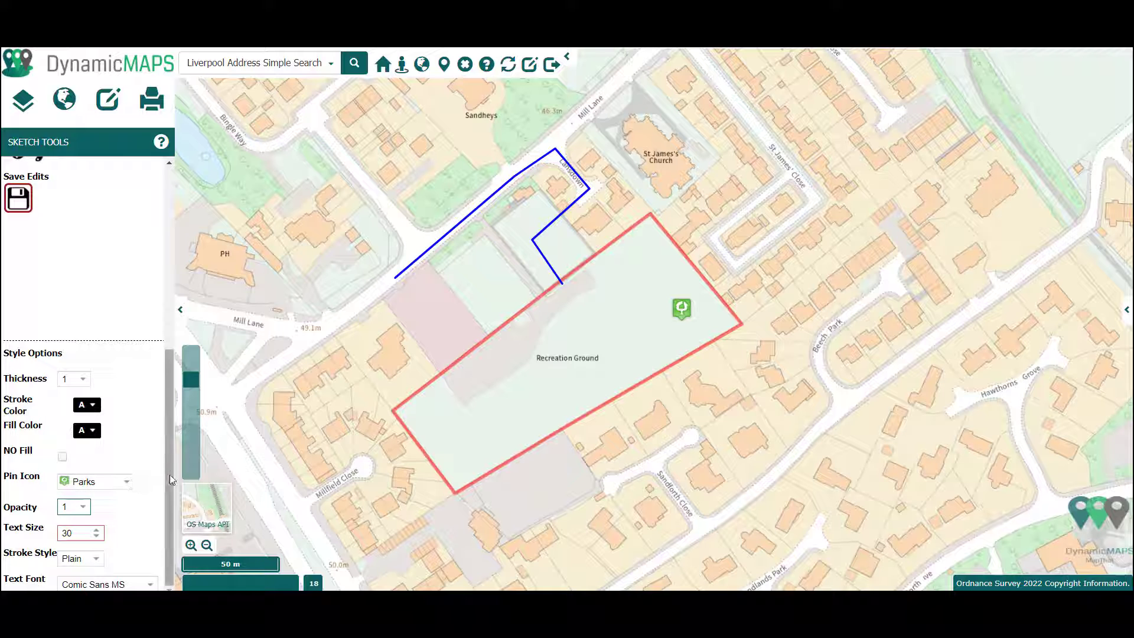
Add a text label "NEW ENTRANCE" just below the southwestern end of the blue line along Mill Lane, and save it.
{"action": "left_click_drag", "start_coordinate": [168, 473], "coordinate": [186, 278]}
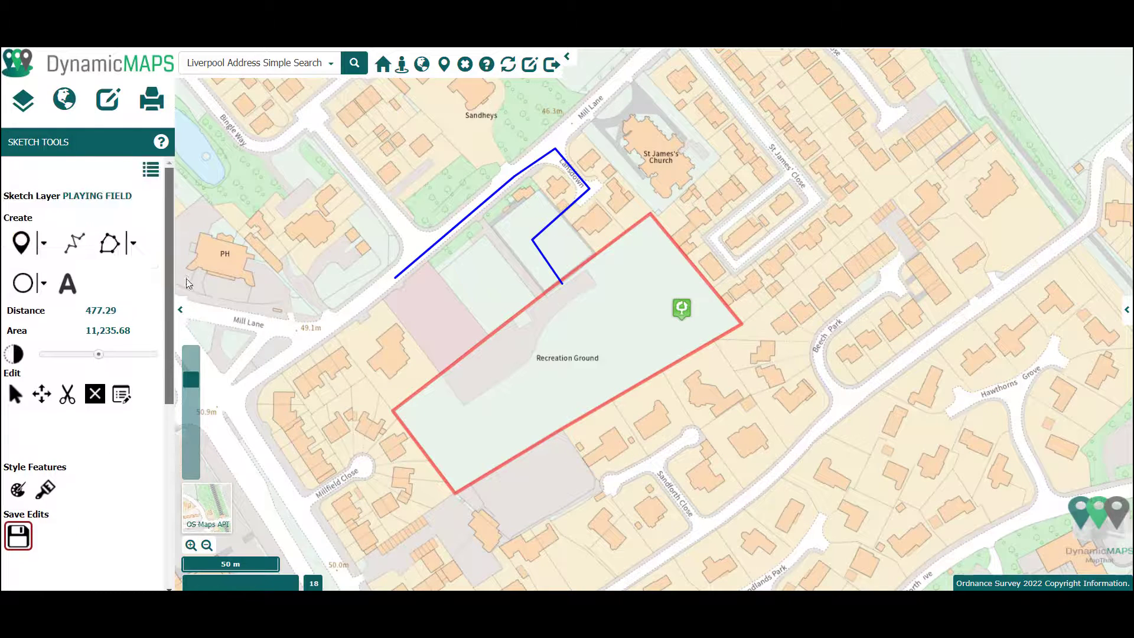
{"action": "left_click", "coordinate": [67, 283]}
{"action": "type", "text": "NEW ENTRANCE"}
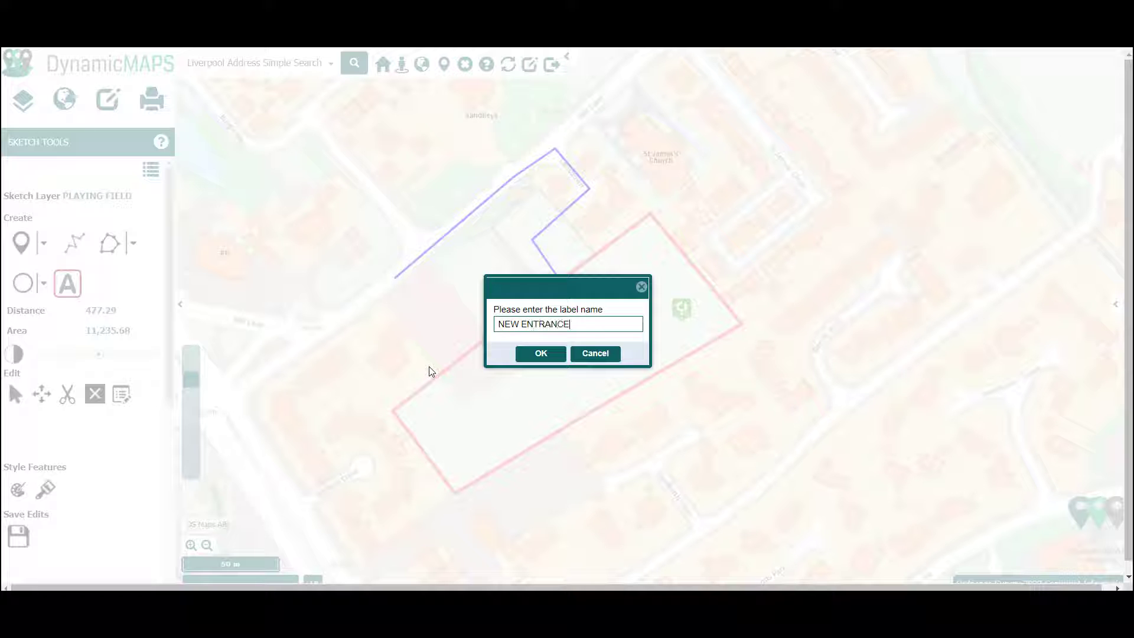
{"action": "left_click", "coordinate": [530, 356]}
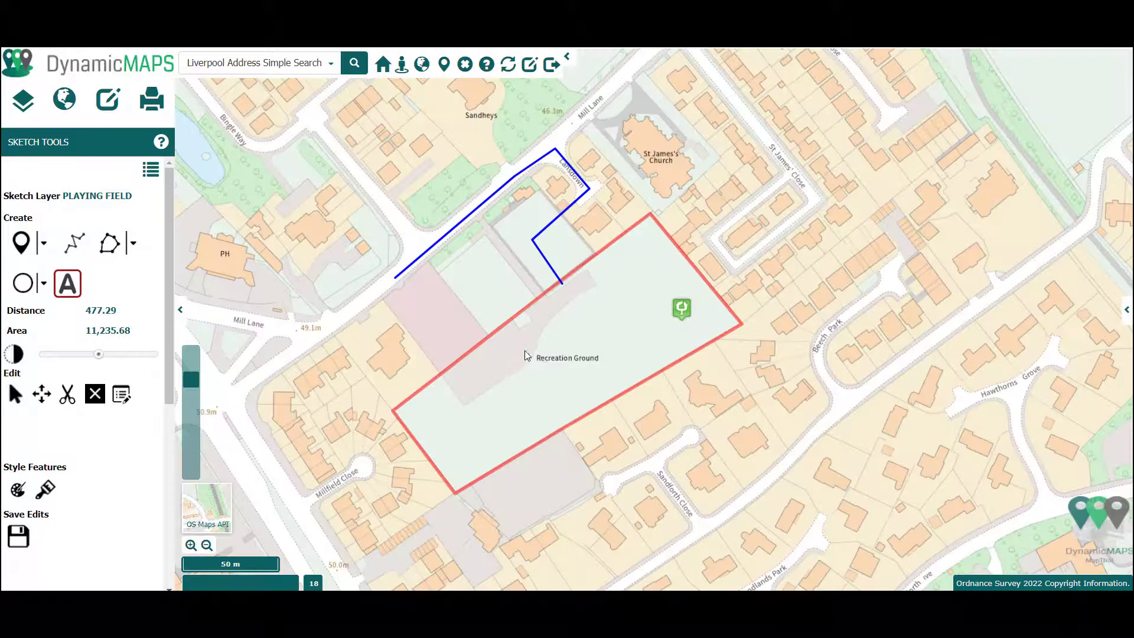
{"action": "left_click", "coordinate": [375, 292]}
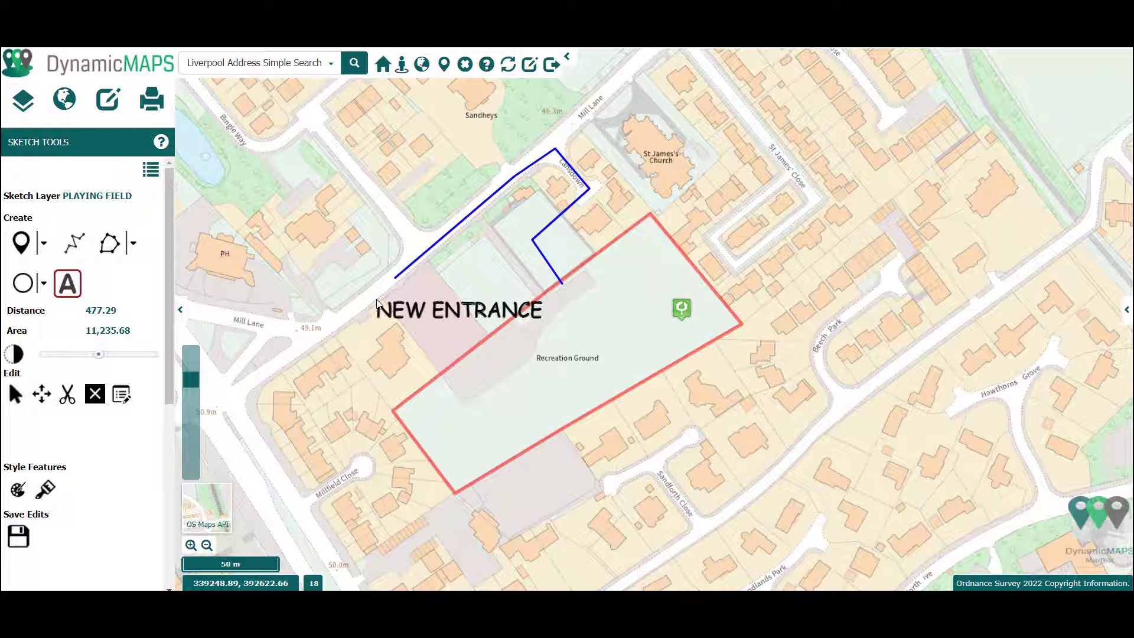
{"action": "left_click", "coordinate": [17, 540]}
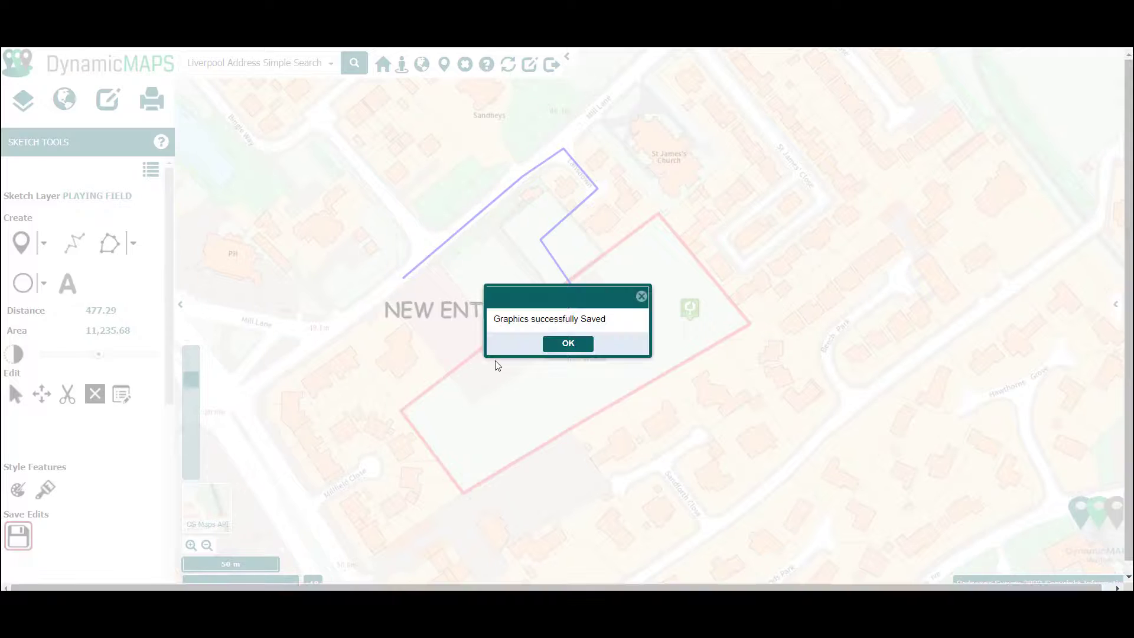
{"action": "left_click", "coordinate": [555, 344]}
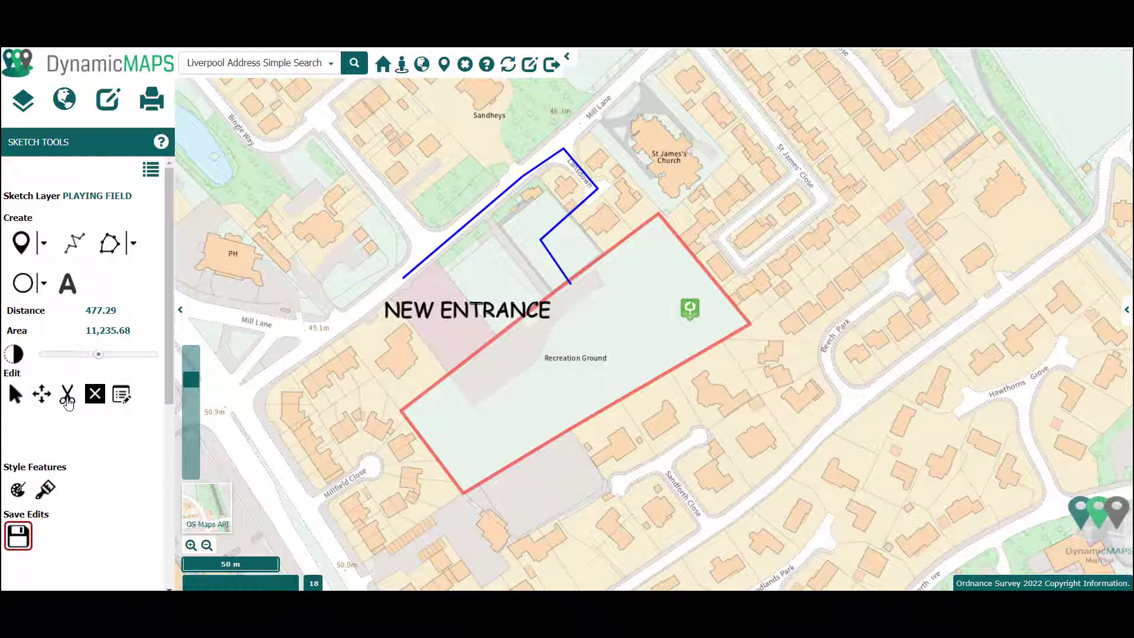
Move the NEW ENTRANCE label west so that it sits over Mill Lane, clear of the recreation ground polygon, and save the edits.
{"action": "left_click", "coordinate": [41, 394]}
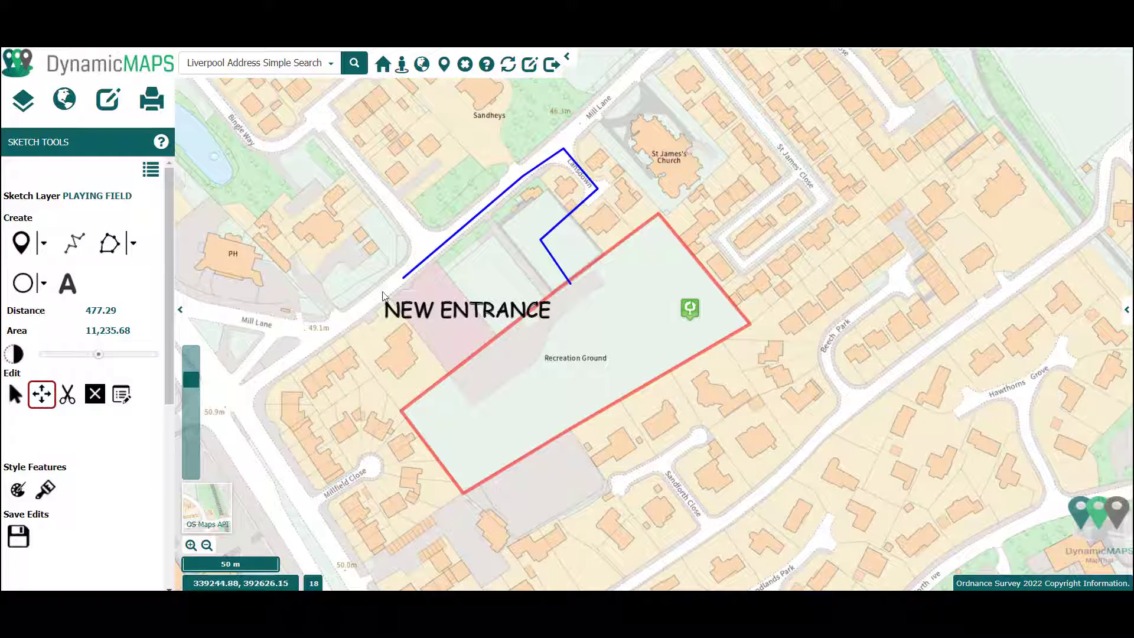
{"action": "left_click_drag", "start_coordinate": [405, 314], "coordinate": [312, 305]}
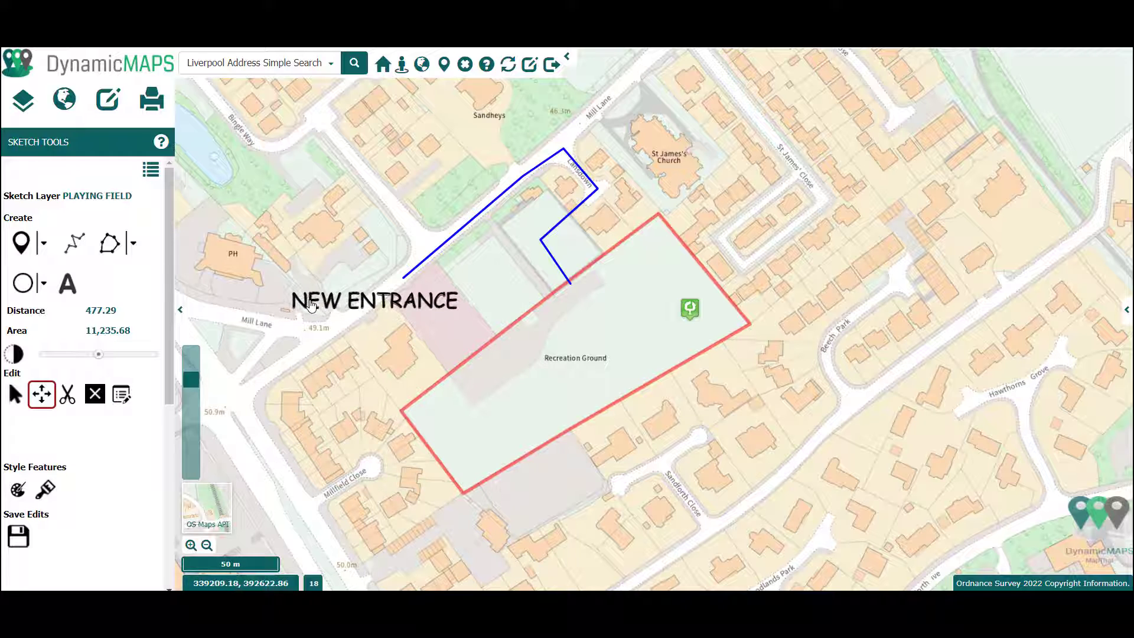
{"action": "left_click", "coordinate": [20, 537]}
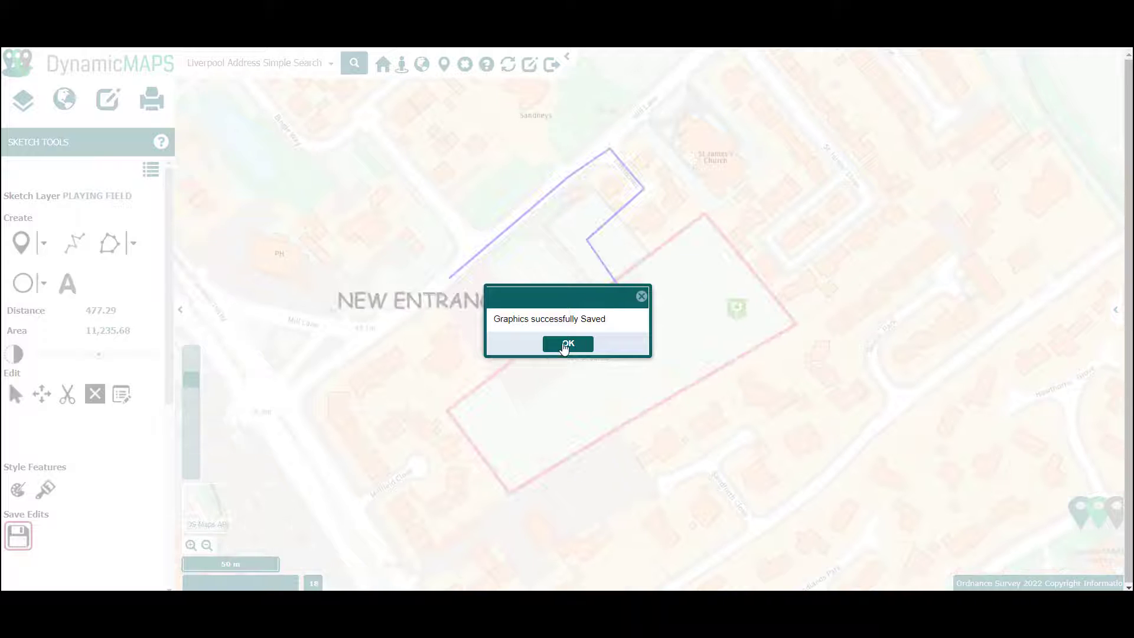
{"action": "left_click", "coordinate": [566, 344]}
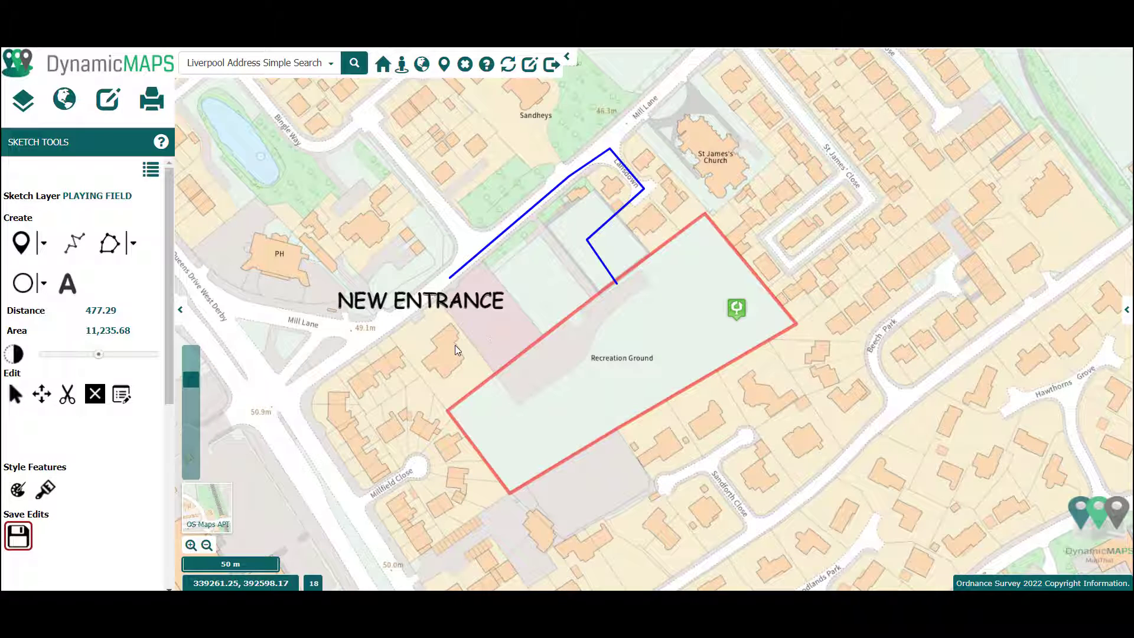
Edit the park pin's attributes with the element name "NEW PARK" and a person's name as the note, and save the edits.
{"action": "left_click", "coordinate": [123, 394]}
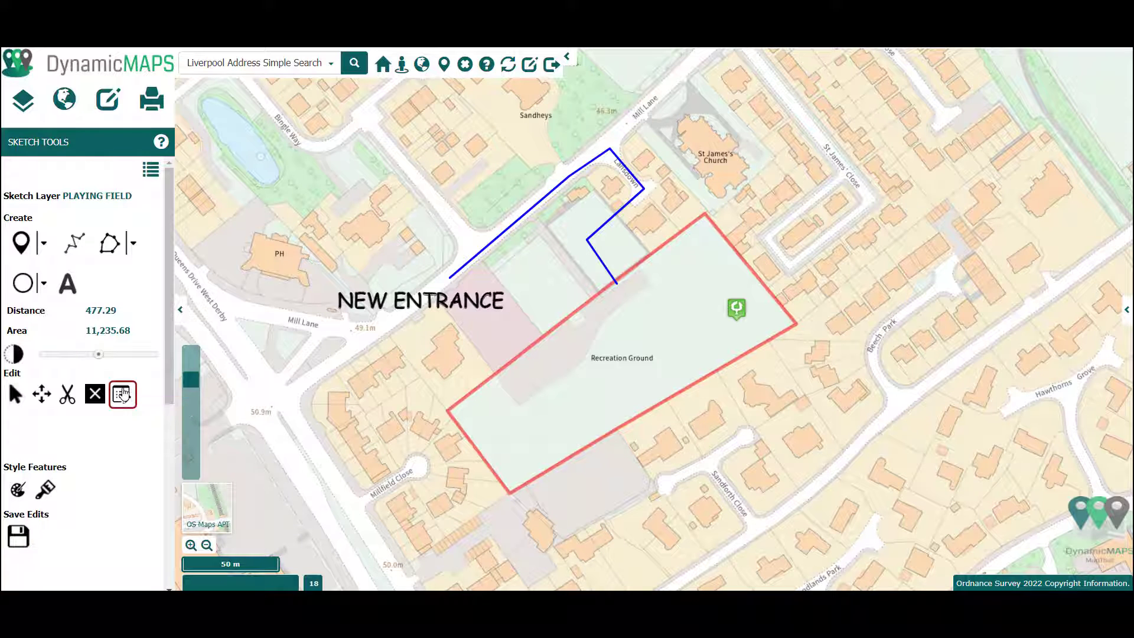
{"action": "left_click", "coordinate": [737, 308]}
{"action": "left_click", "coordinate": [575, 307]}
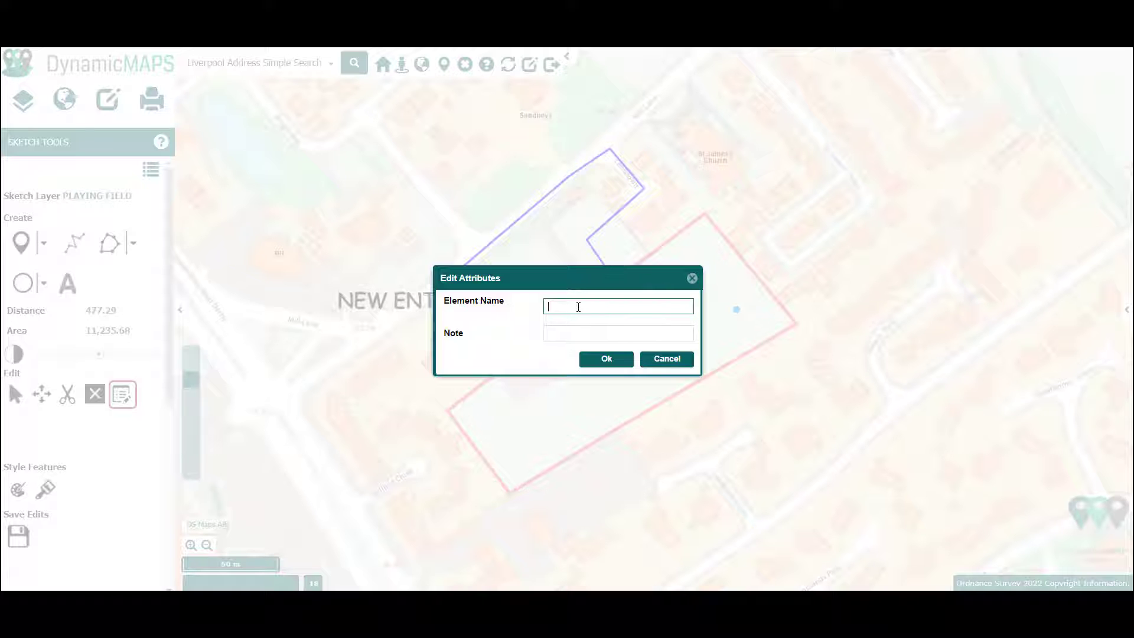
{"action": "type", "text": "NEW PARK"}
{"action": "left_click", "coordinate": [565, 337]}
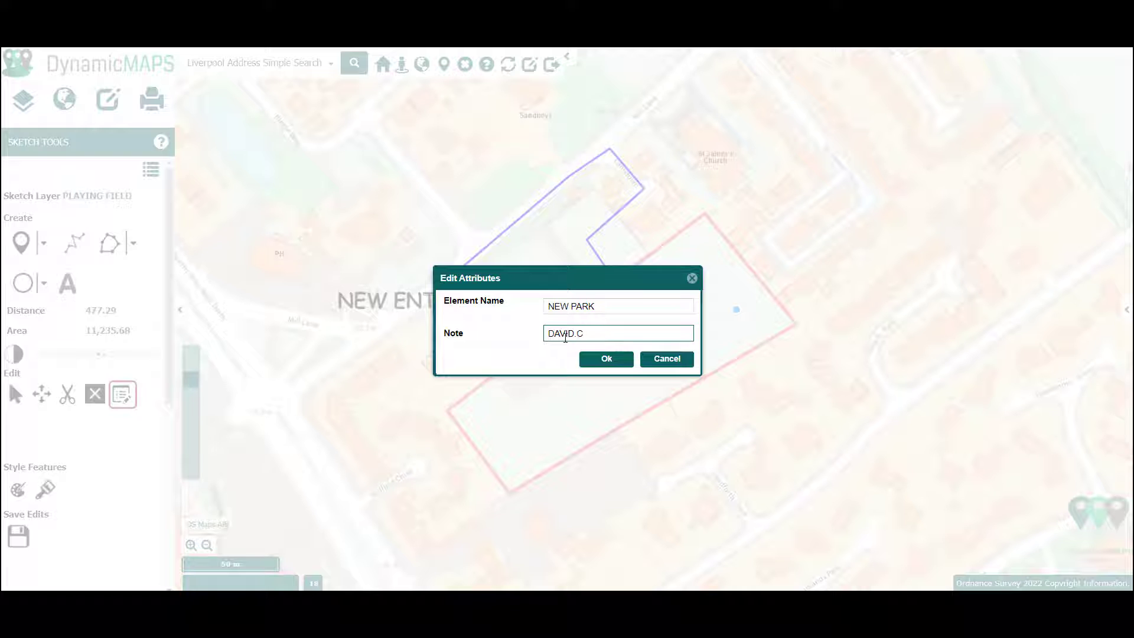
{"action": "left_click", "coordinate": [606, 359]}
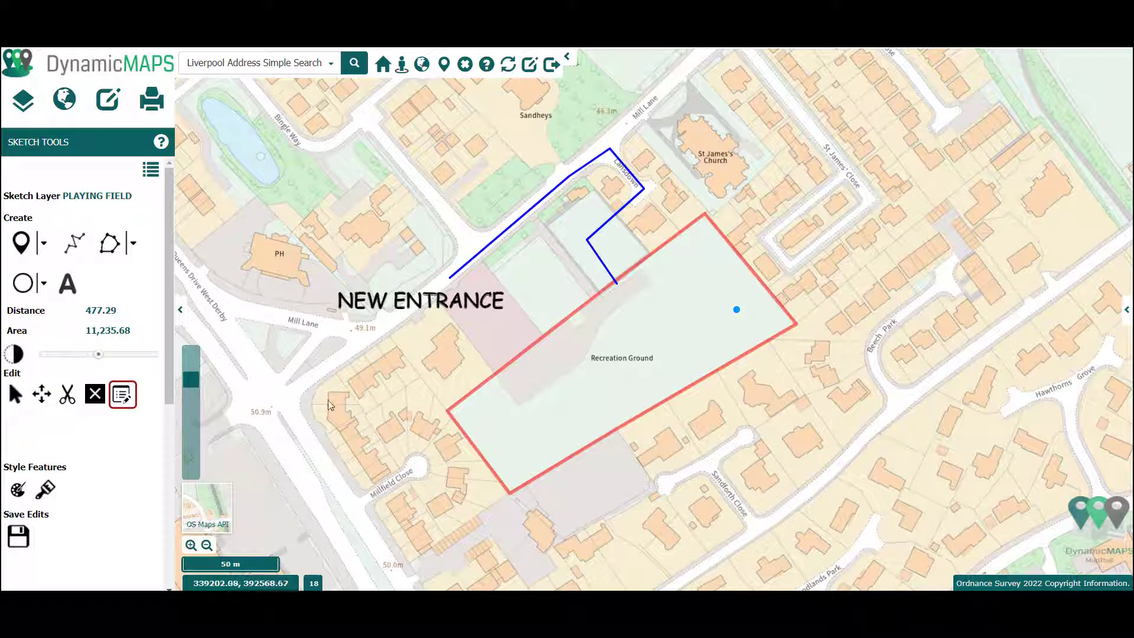
{"action": "left_click", "coordinate": [18, 536]}
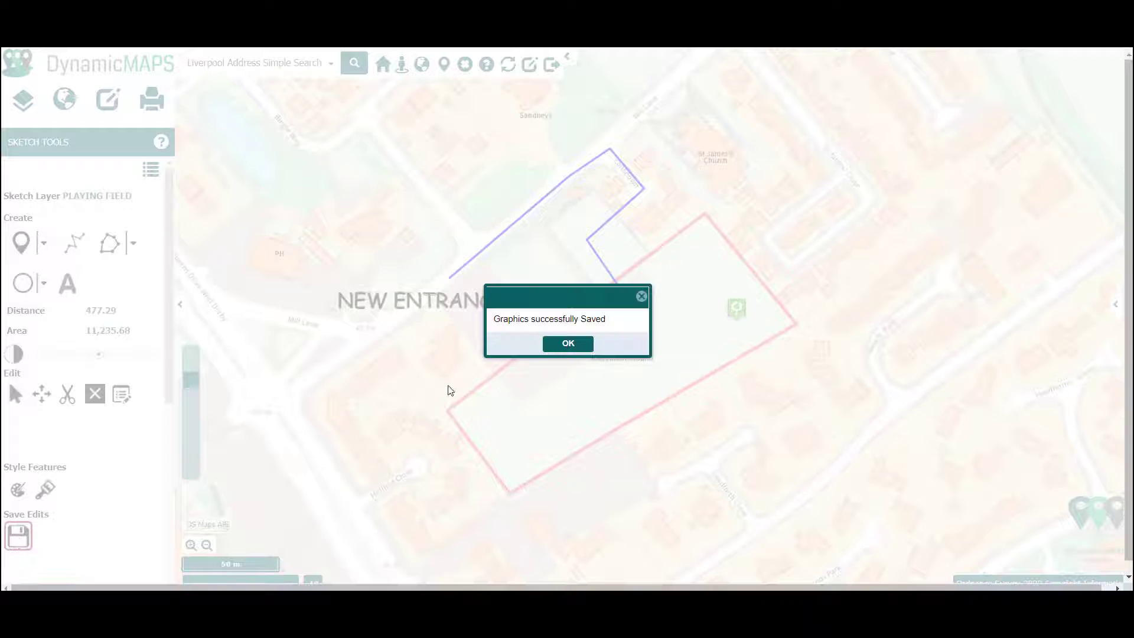
{"action": "left_click", "coordinate": [555, 348]}
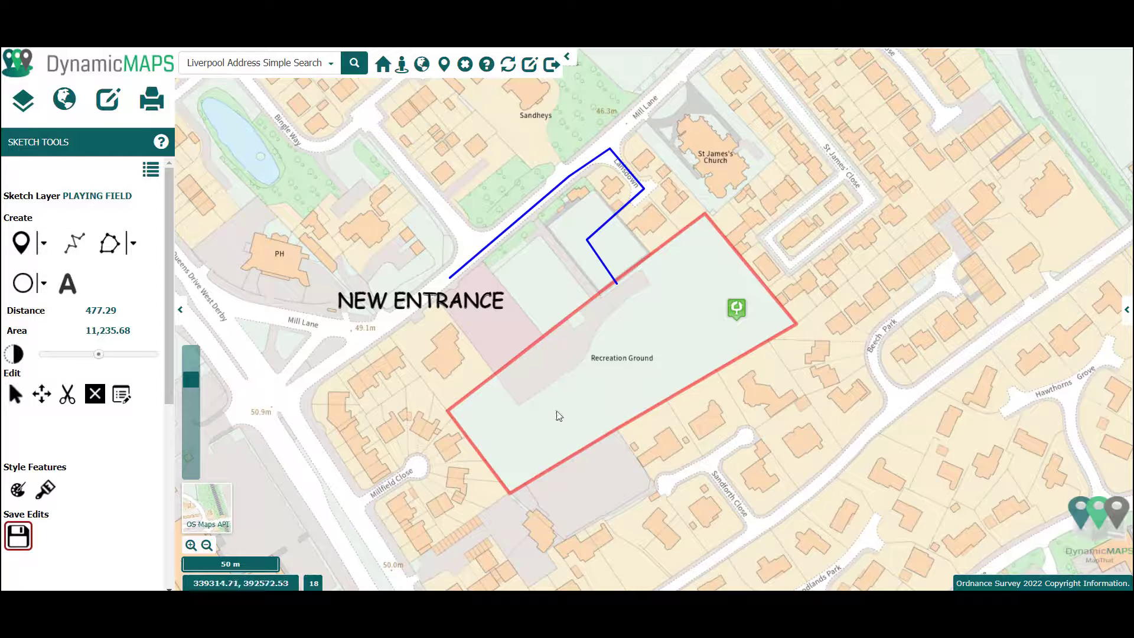